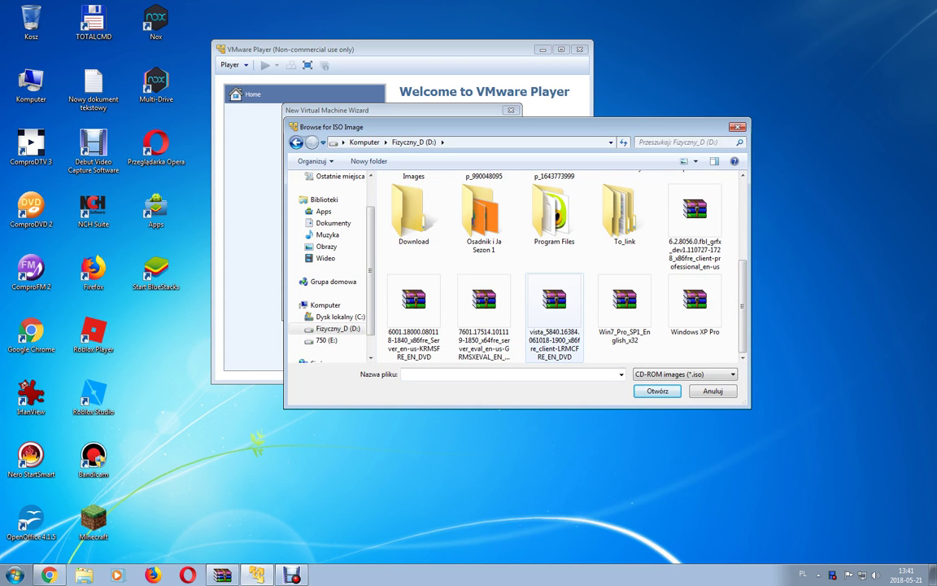
# Use the vista_5840 client ISO from drive D as the virtual machine's installer image and continue without a Windows product key
pyautogui.doubleClick(554, 317)
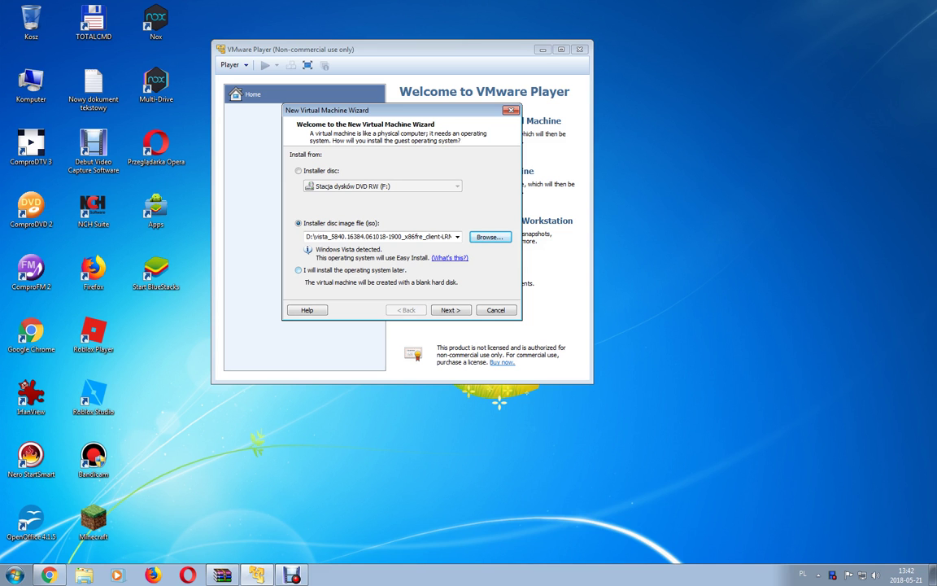
pyautogui.press('Return')
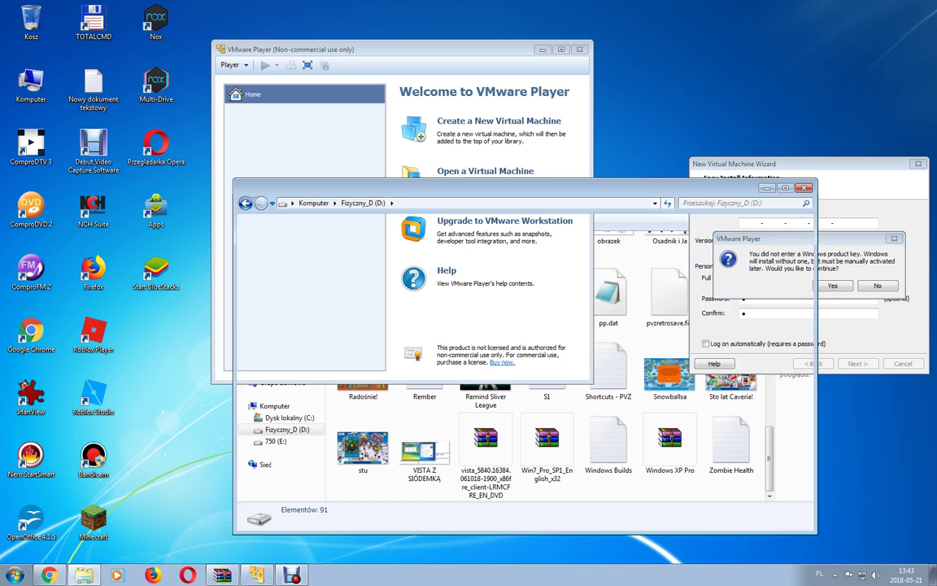
pyautogui.press('Return')
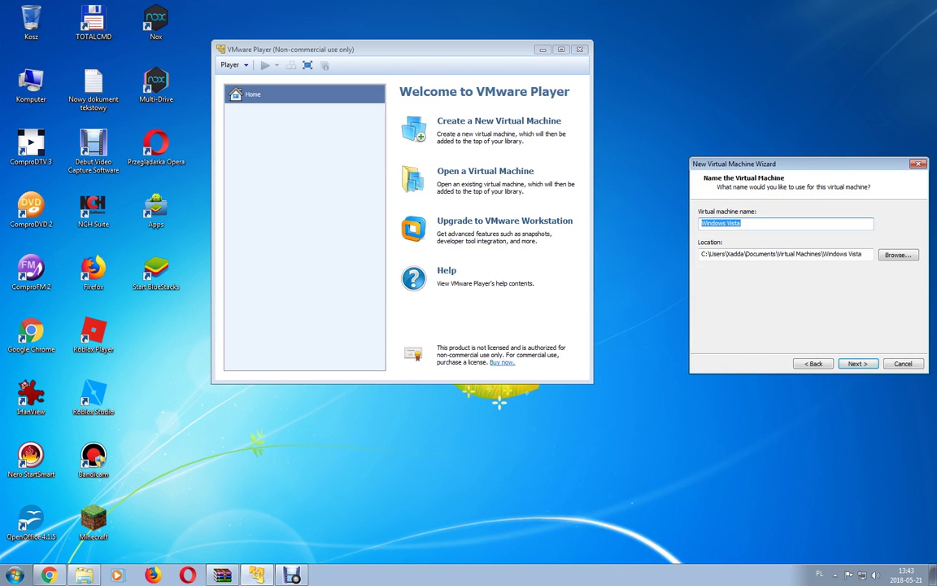
# Create the virtual machine as Windows Vista with a 40 GB single-file disk and default hardware, and power it on
pyautogui.press('Return')
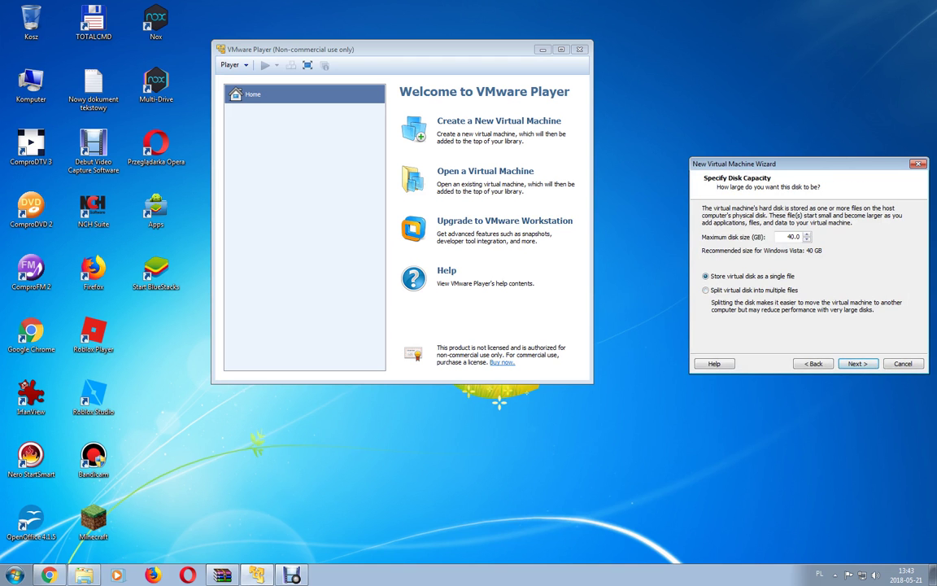
pyautogui.press('Return')
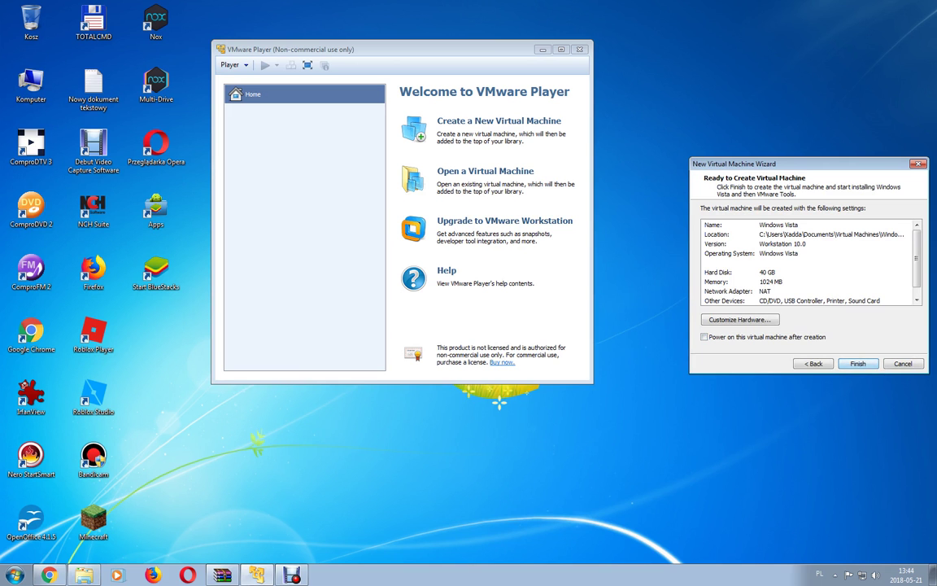
pyautogui.press('Return')
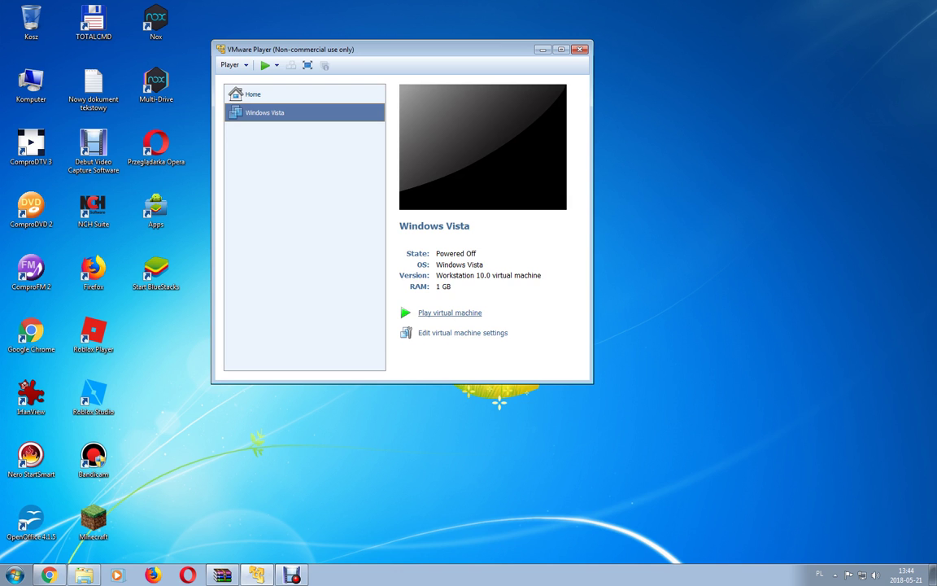
pyautogui.click(449, 312)
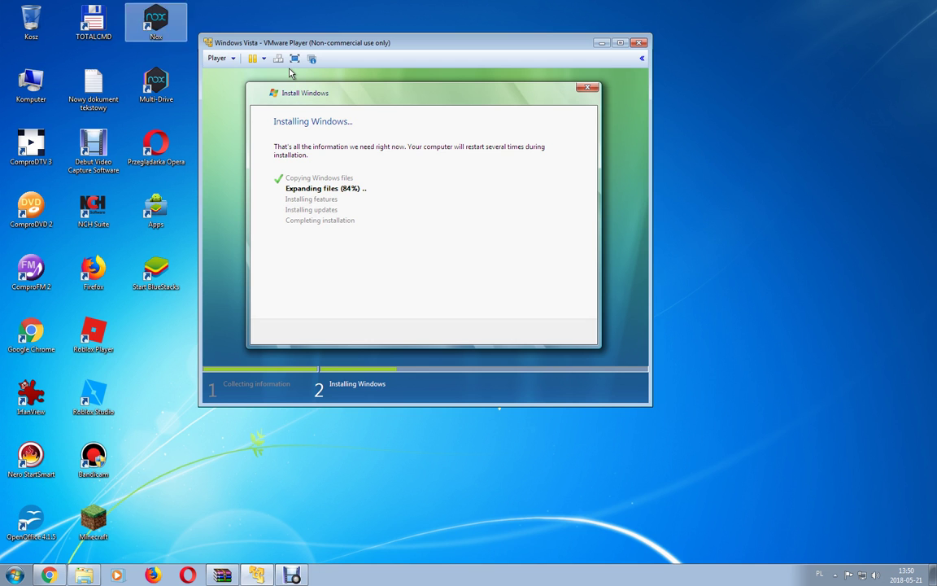
# Open the calculator (Kalkulator) on the host system while Windows Vista installs
pyautogui.press('super')
pyautogui.press('Up')
pyautogui.press('Up')
pyautogui.press('Up')
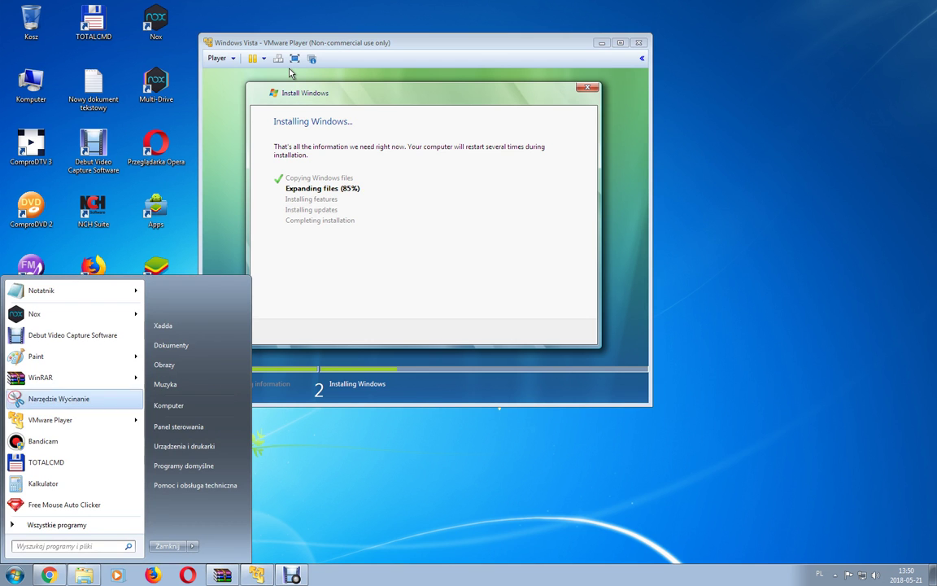
pyautogui.press('Up')
pyautogui.press('Up')
pyautogui.press('Up')
pyautogui.press('Up')
pyautogui.press('Down')
pyautogui.press('Down')
pyautogui.press('Down')
pyautogui.press('Down')
pyautogui.press('Down')
pyautogui.press('Down')
pyautogui.press('Down')
pyautogui.press('Down')
pyautogui.press('Up')
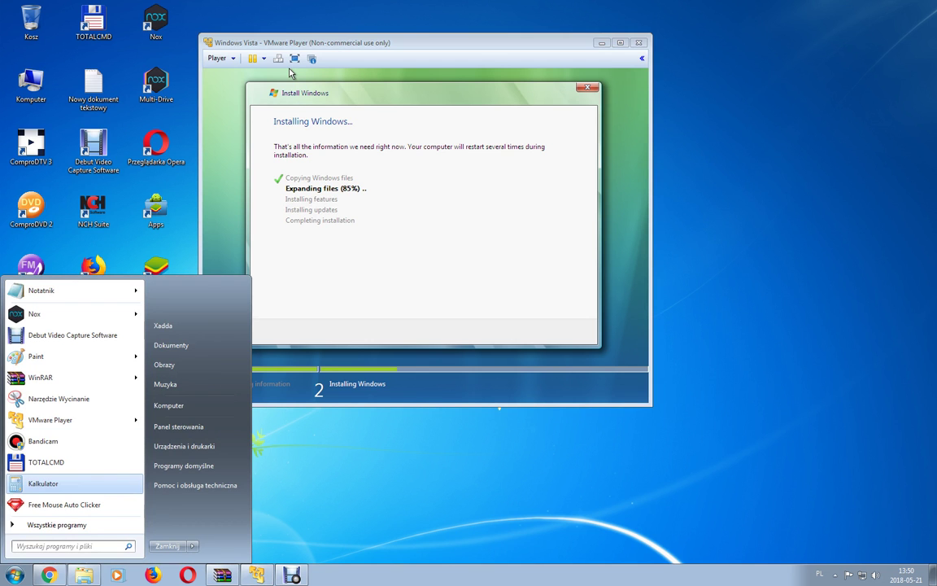
pyautogui.press('Return')
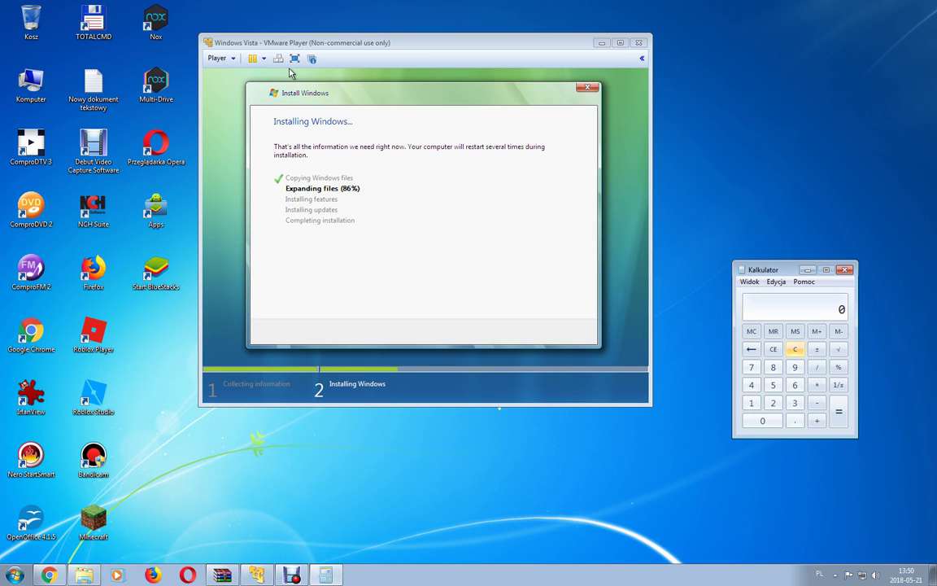
# Calculate 17 times 81 in the calculator
pyautogui.click(751, 403)
pyautogui.click(751, 367)
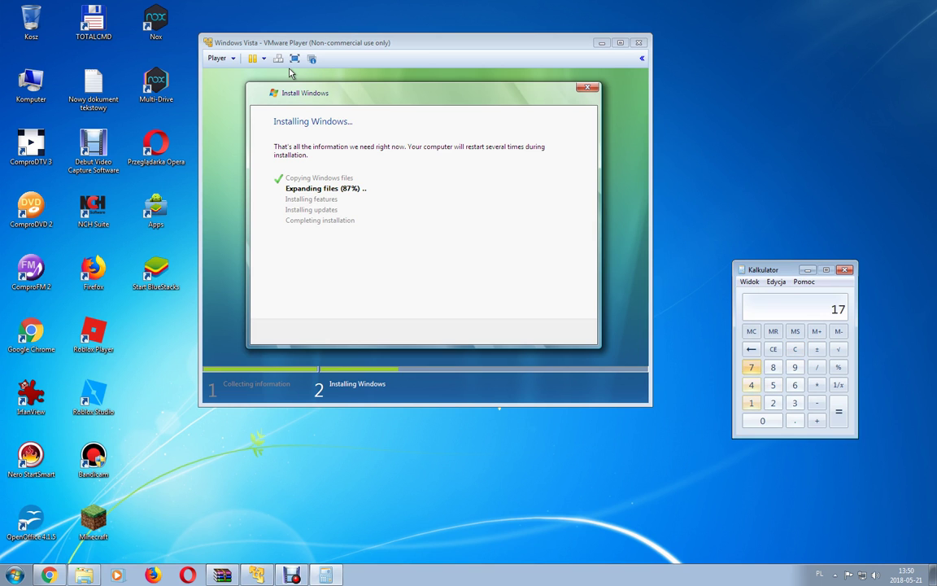
pyautogui.click(816, 384)
pyautogui.click(773, 367)
pyautogui.click(751, 403)
pyautogui.click(839, 411)
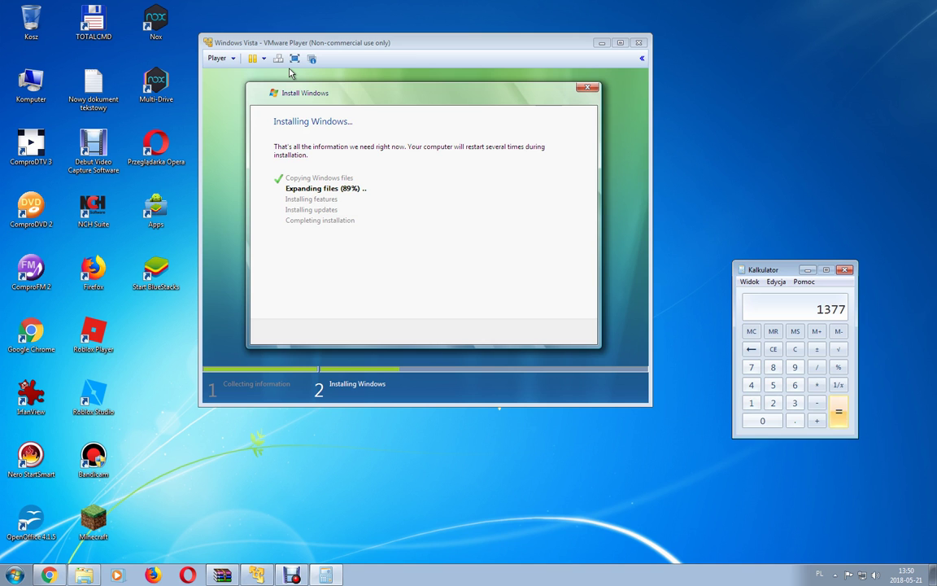
# Calculate 698 times 658 and close the calculator
pyautogui.write('698')
pyautogui.press('*')
pyautogui.write('658')
pyautogui.press('Return')
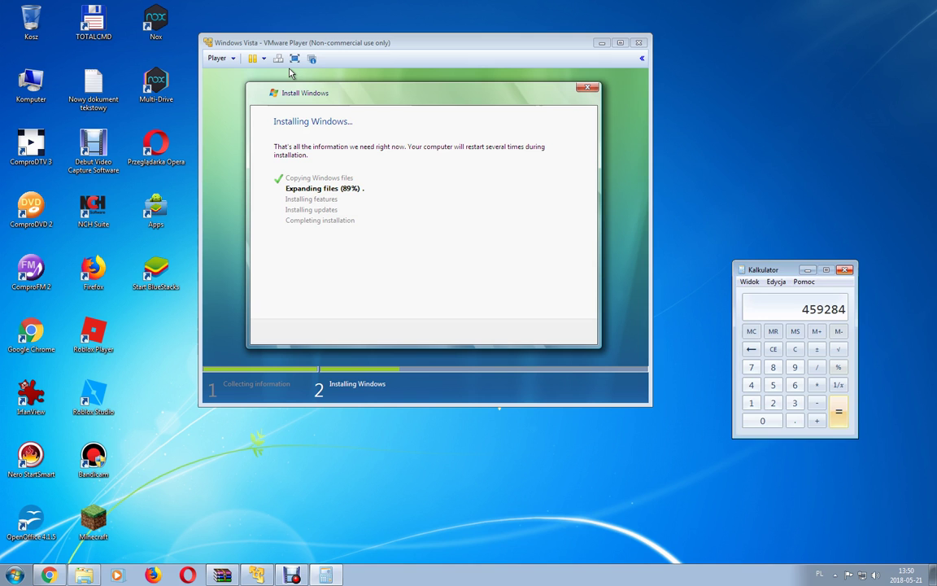
pyautogui.hotkey('alt', 'F4')
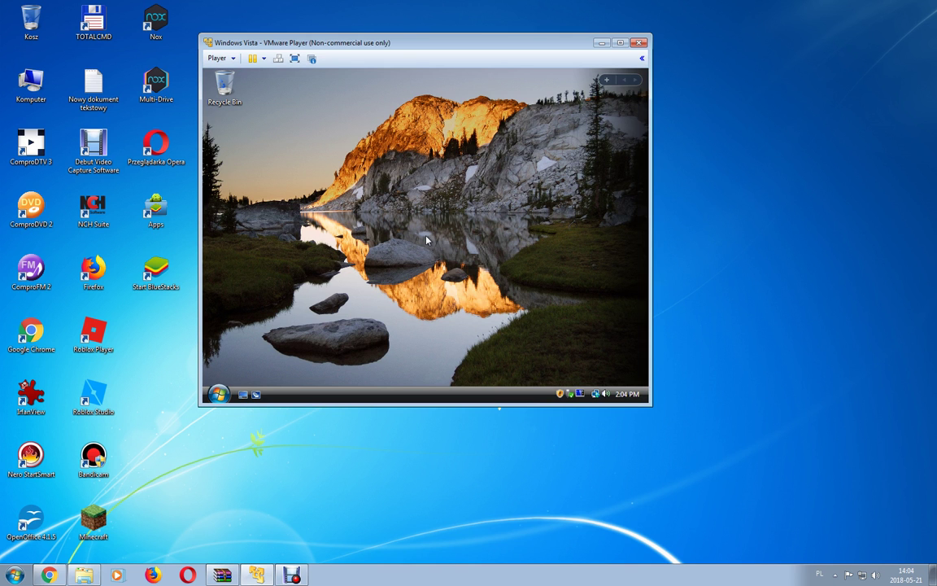
# Search for games in the Vista guest, open Games Explorer and close the unresponsive Windows Sidebar program
pyautogui.click(218, 393)
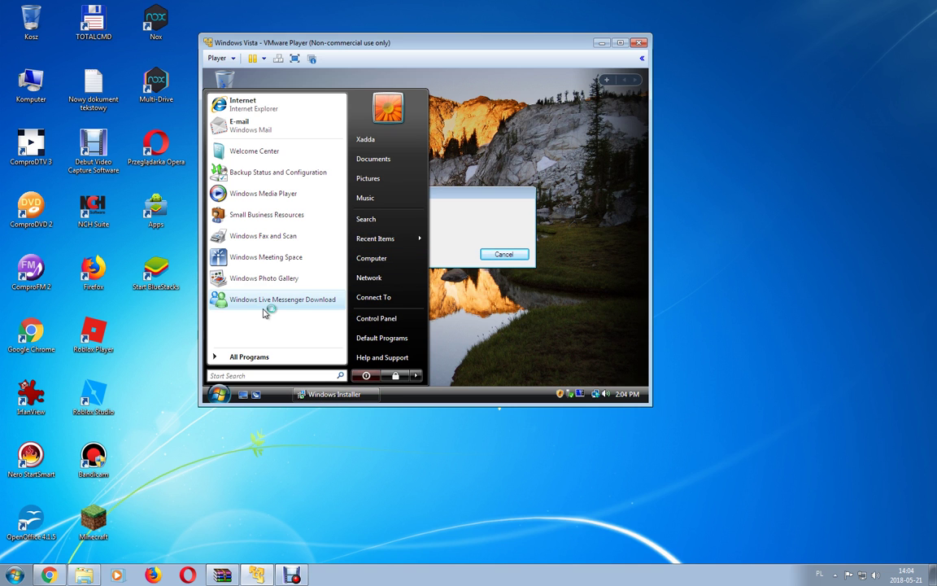
pyautogui.write('games')
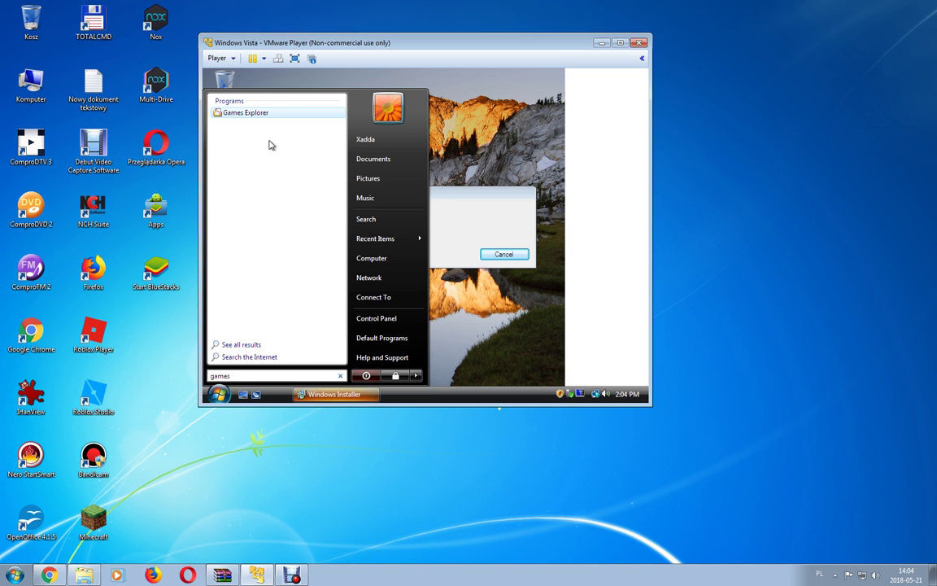
pyautogui.click(257, 114)
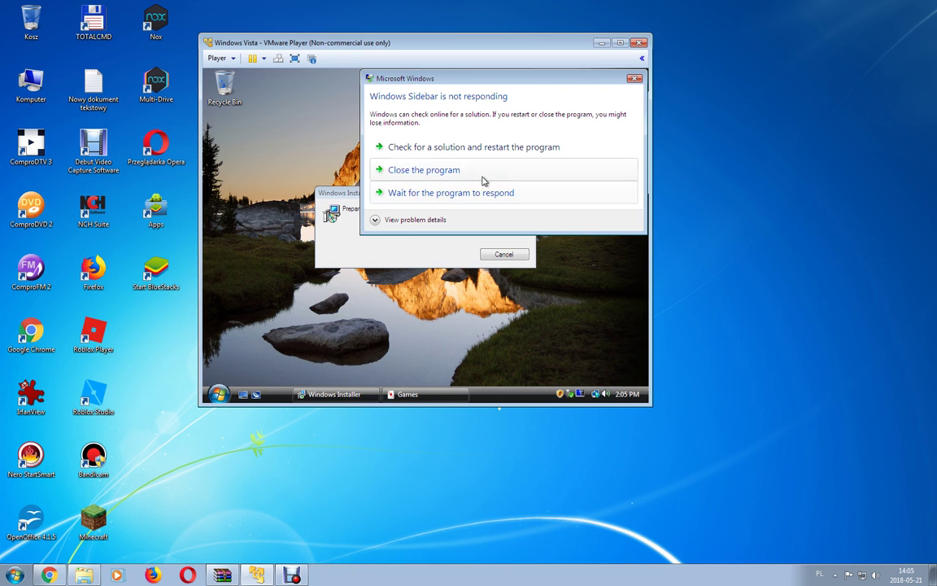
pyautogui.click(483, 174)
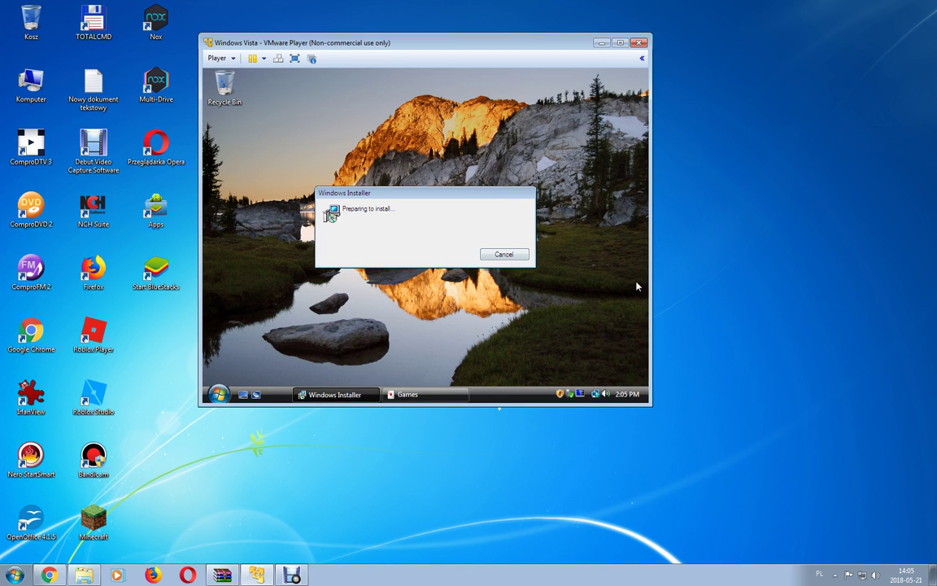
# Open the guest's desktop personalization, view the Window Color and Appearance settings and dismiss them without changes
pyautogui.rightClick(545, 284)
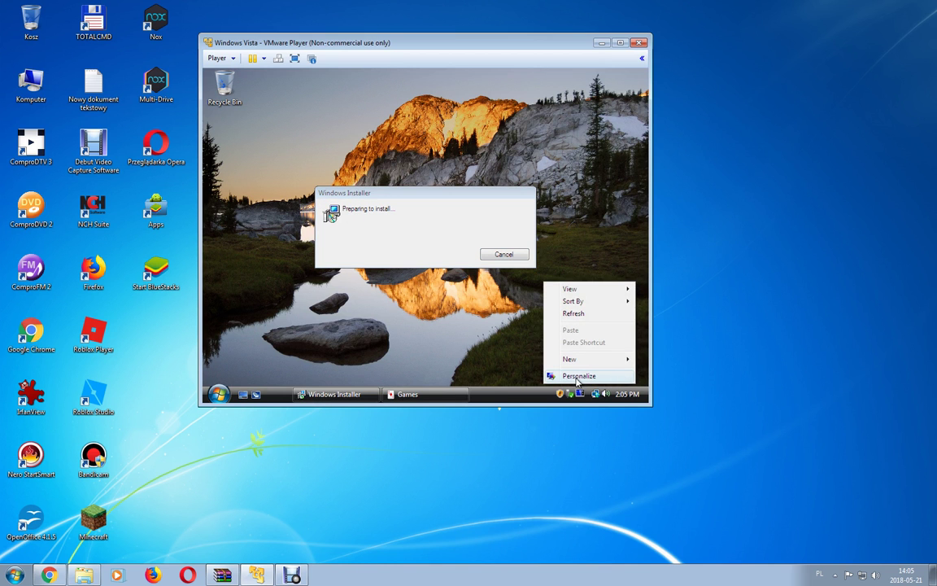
pyautogui.click(616, 376)
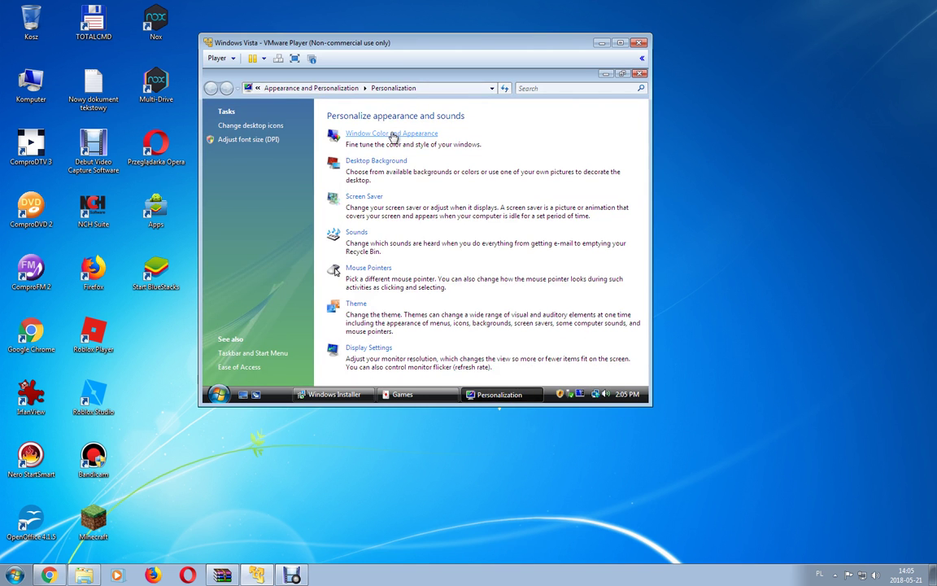
pyautogui.click(392, 136)
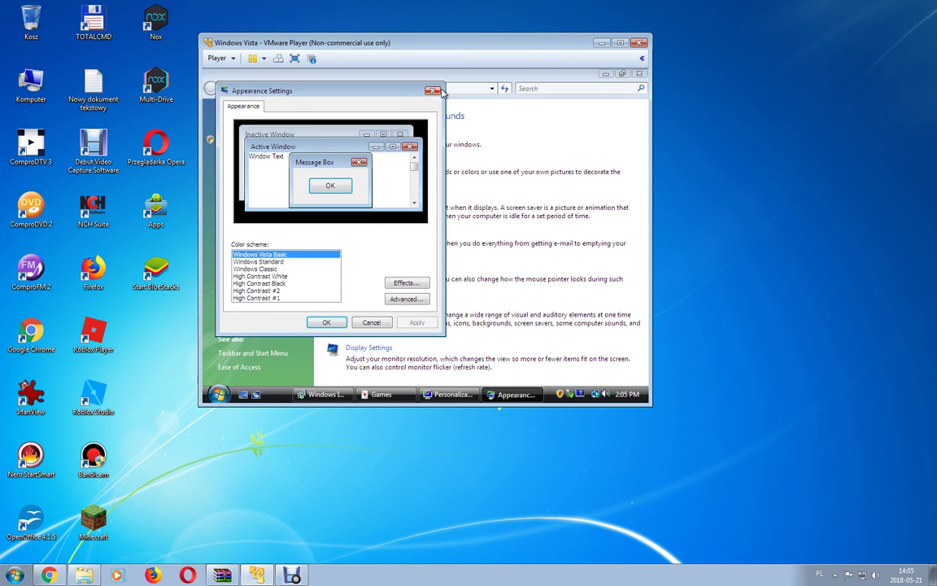
pyautogui.press('Escape')
# Look through the Desktop Background picture locations without changing the wallpaper, open the Theme settings and close Personalization
pyautogui.click(366, 161)
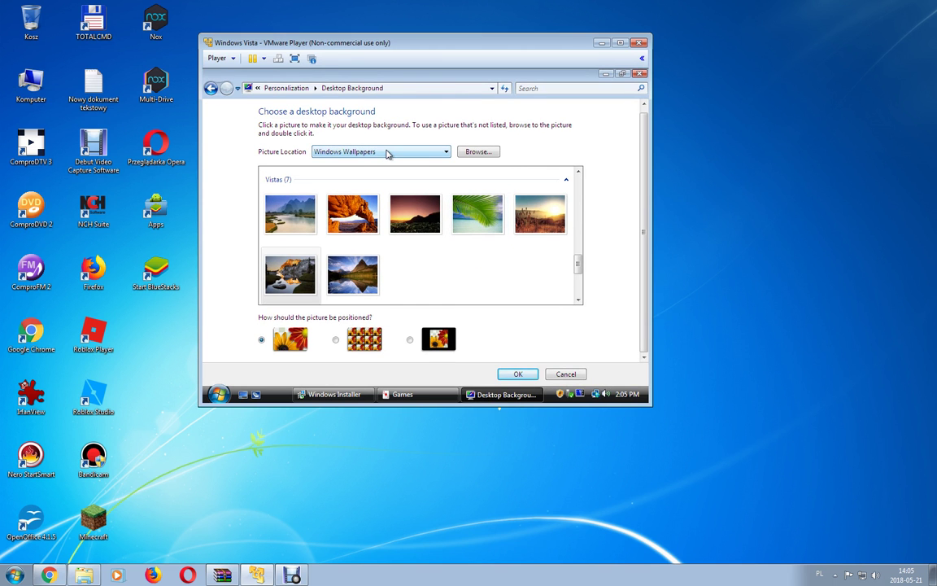
pyautogui.click(387, 153)
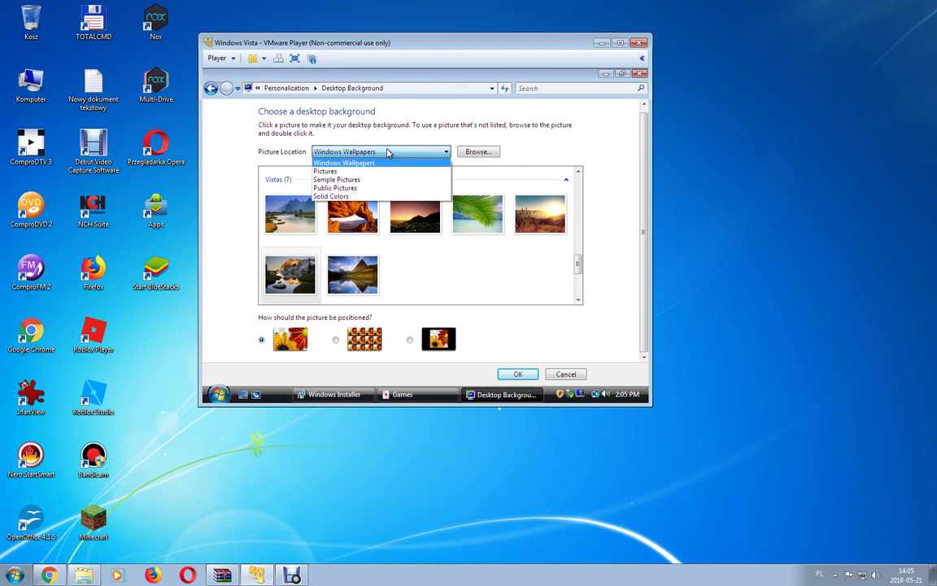
pyautogui.click(350, 139)
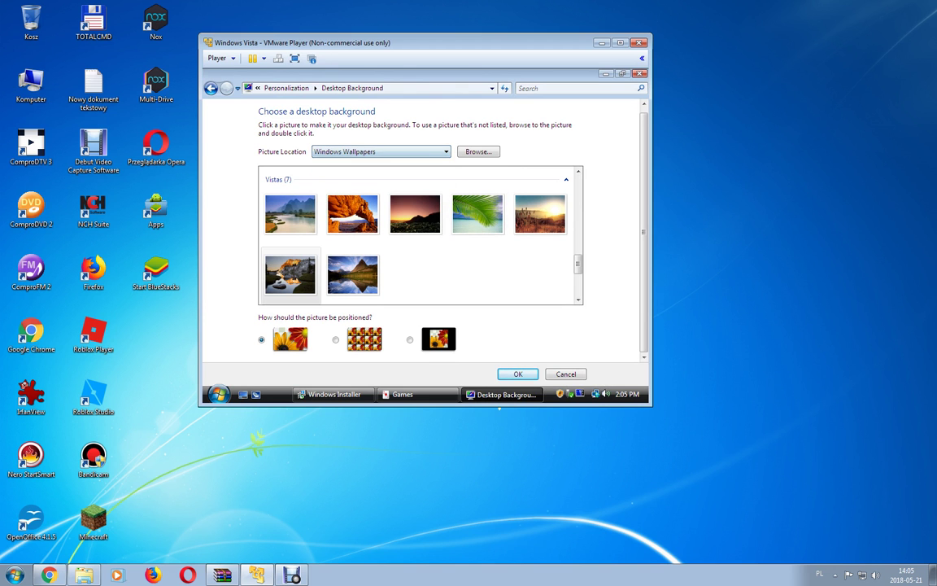
pyautogui.click(564, 374)
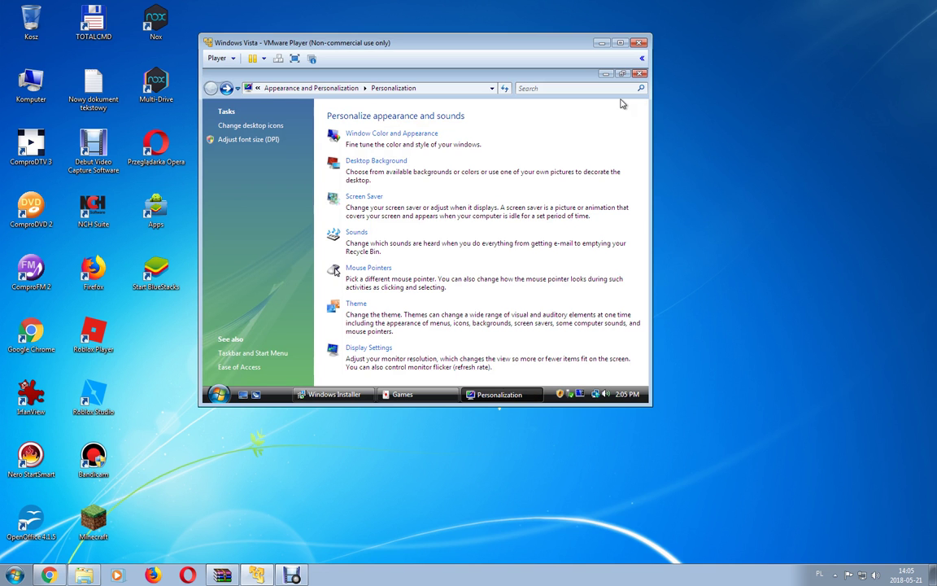
pyautogui.click(355, 304)
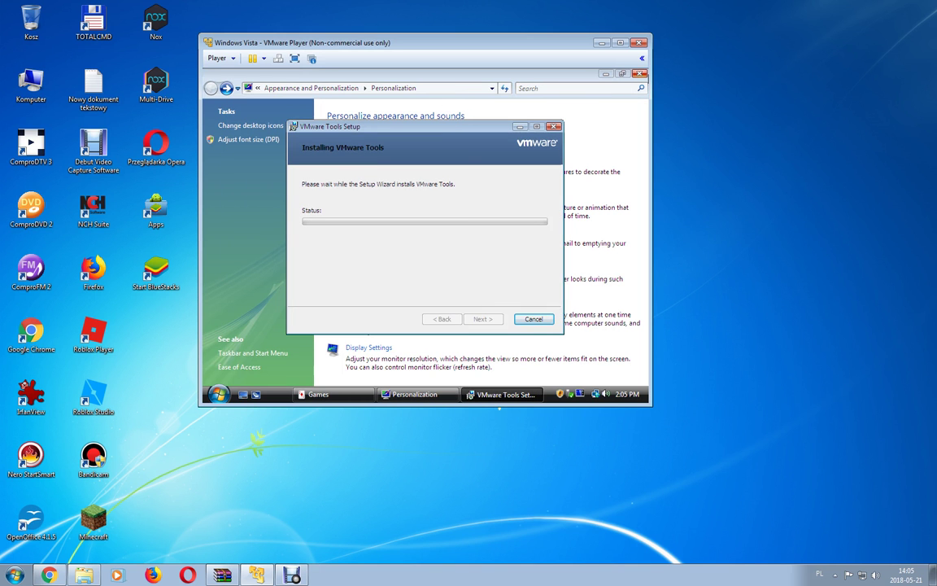
pyautogui.click(642, 74)
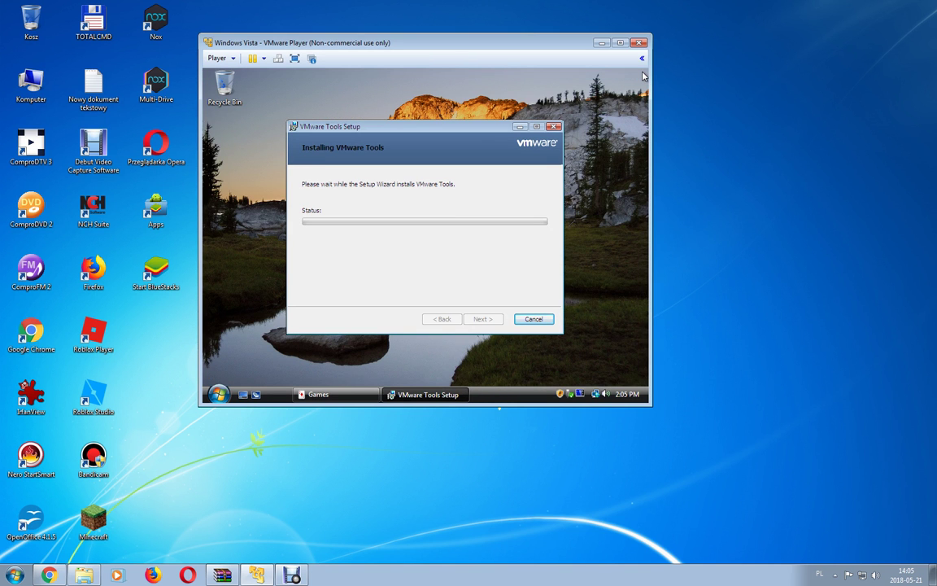
# Move the VMware Tools Setup window slightly and open the guest computer's system properties
pyautogui.moveTo(419, 123); pyautogui.dragTo(465, 144)
pyautogui.press('super')
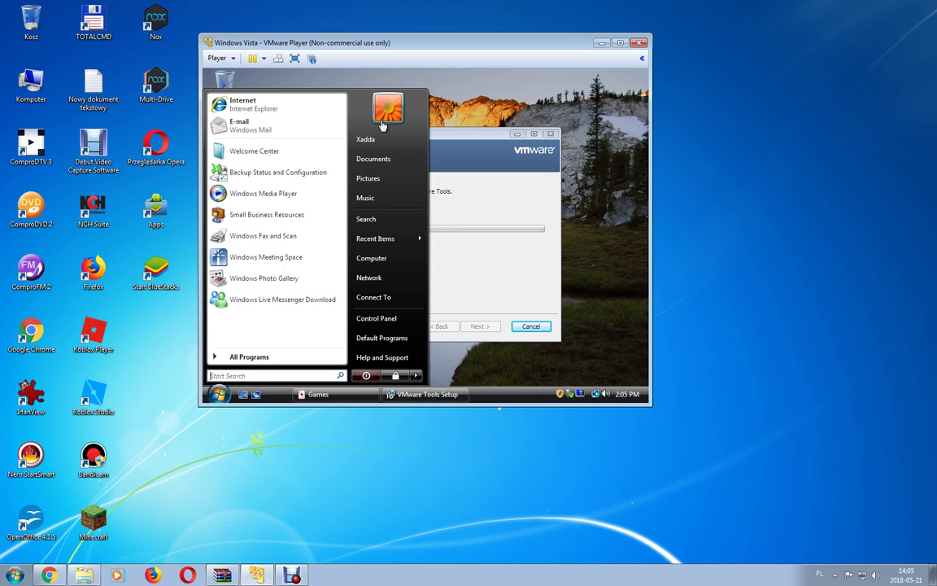
pyautogui.rightClick(386, 266)
pyautogui.click(418, 253)
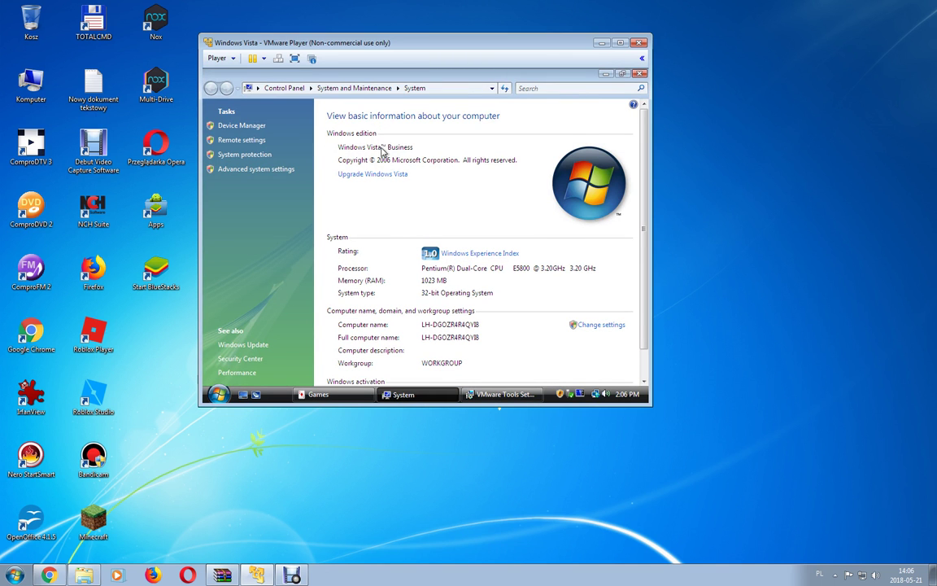
# View the Windows Anytime Upgrade page from the system information, go back to System and return to the upgrade page
pyautogui.click(391, 175)
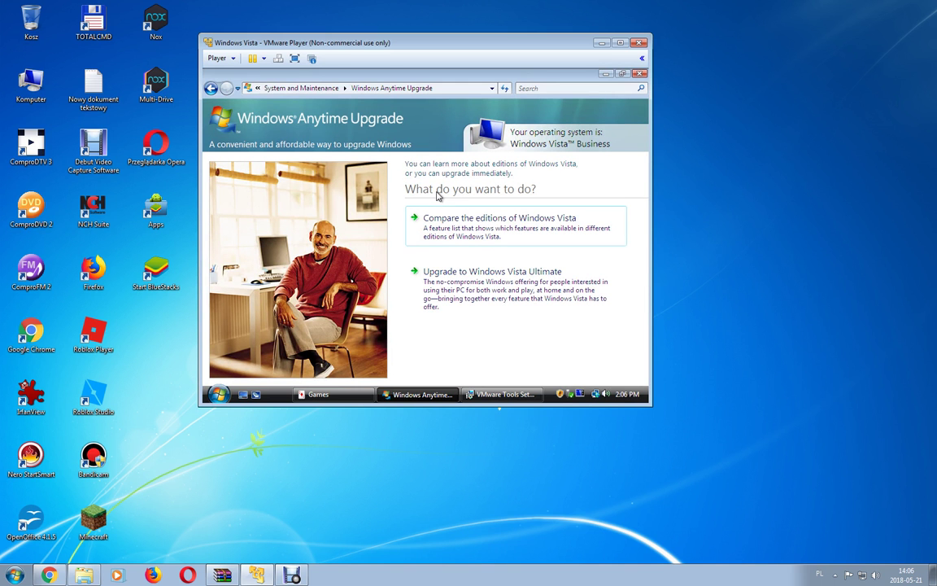
pyautogui.click(213, 89)
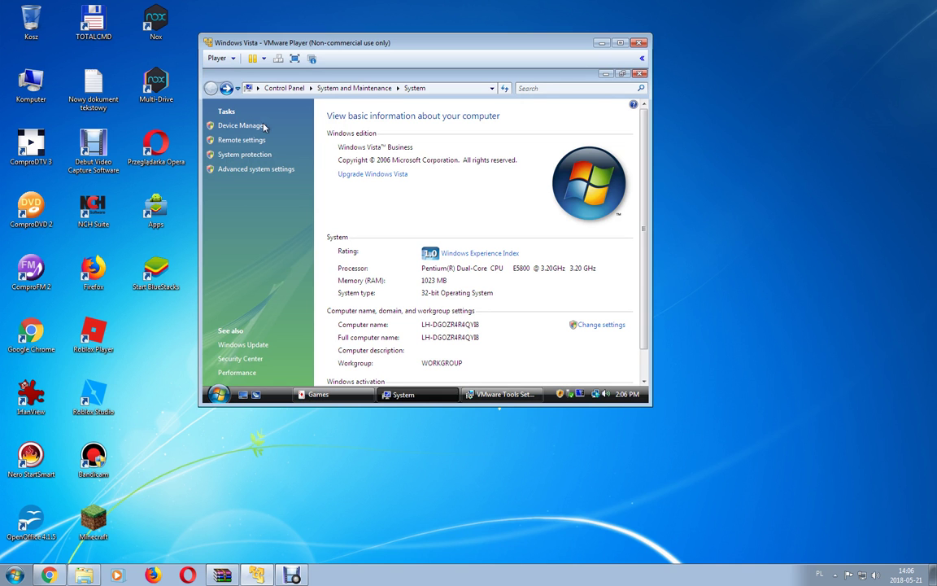
pyautogui.click(228, 91)
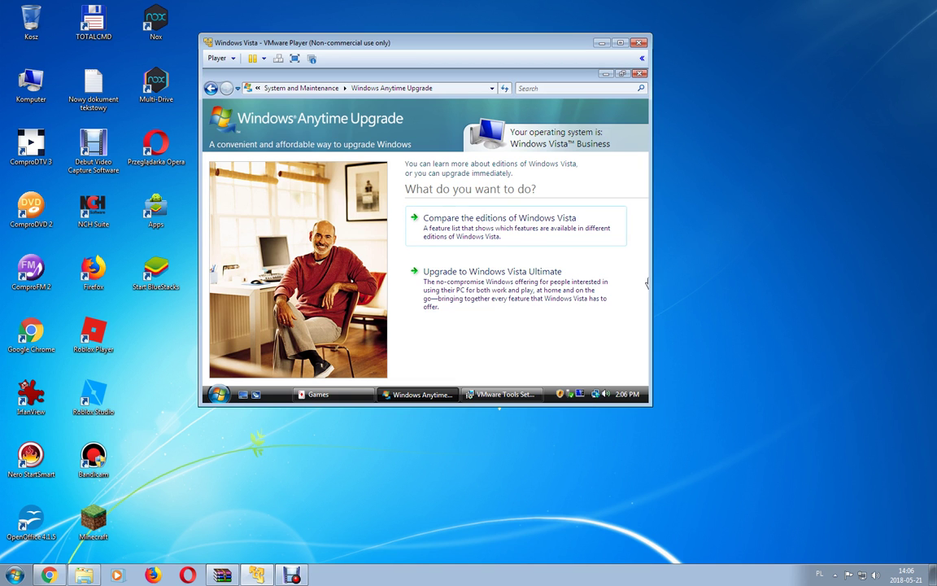
# Search for paint in the Vista guest and open Paint
pyautogui.click(218, 394)
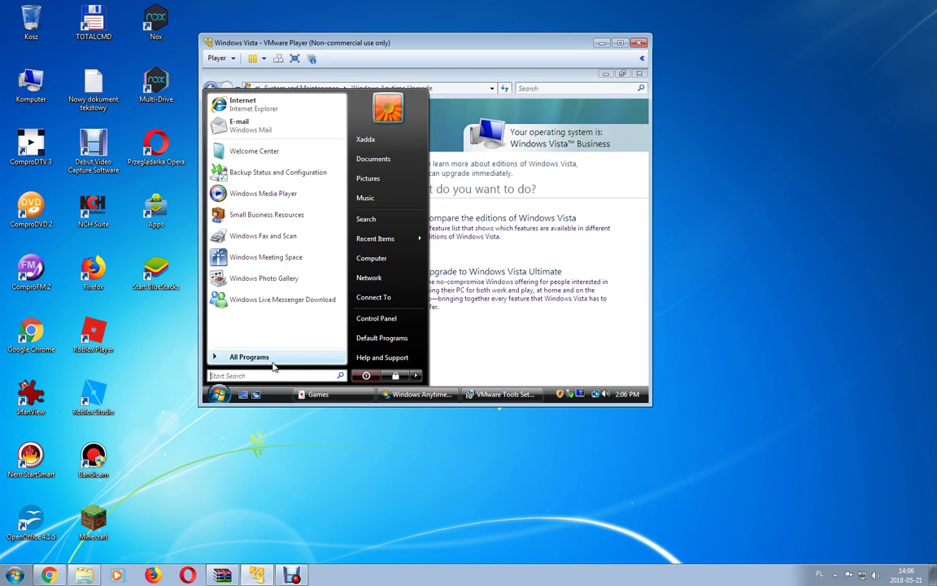
pyautogui.write('paint')
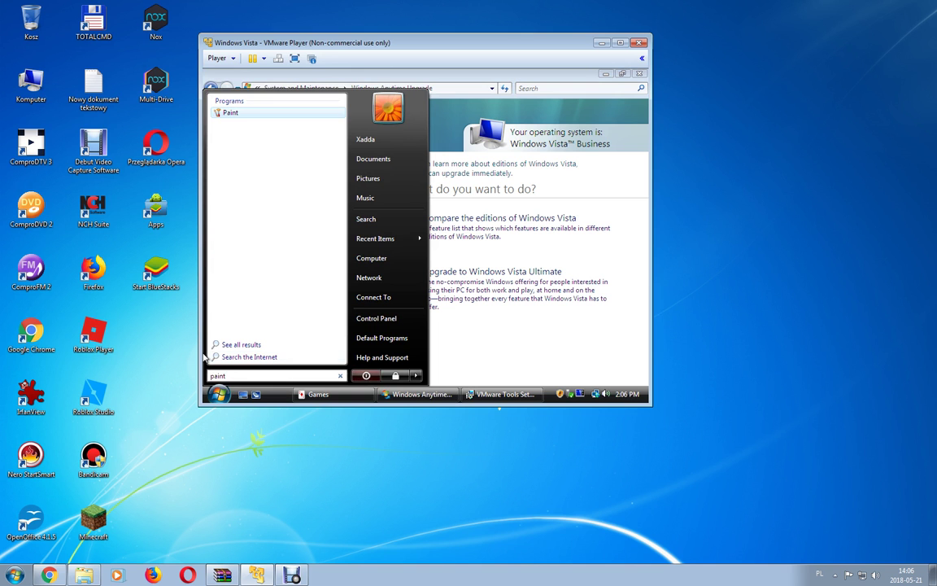
pyautogui.click(242, 117)
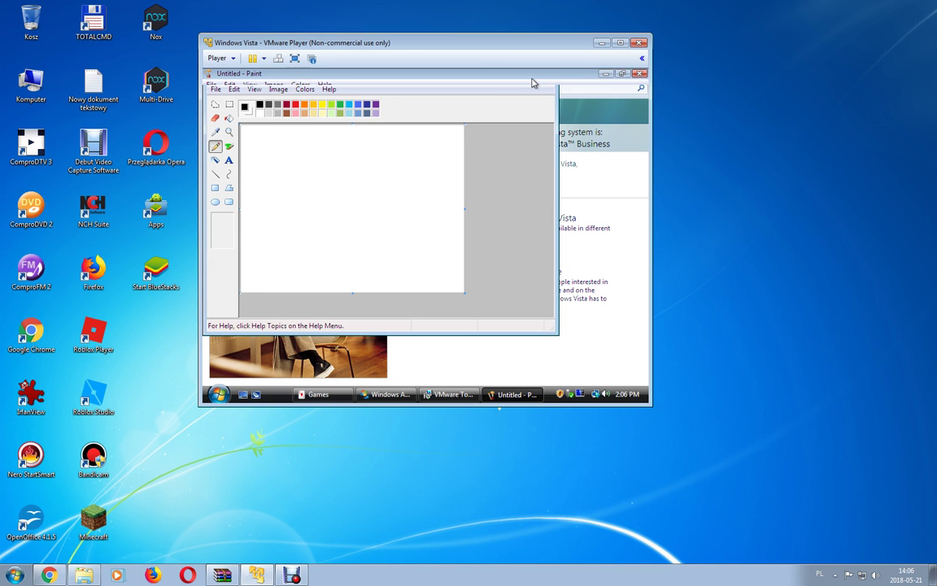
# Enlarge the Paint window and its canvas, and handwrite "I'M ZOMBIE!" across it with a green brush
pyautogui.click(529, 78)
pyautogui.moveTo(464, 288)
pyautogui.mouseDown()
pyautogui.moveTo(601, 362)
pyautogui.moveTo(647, 371)
pyautogui.mouseUp()
pyautogui.click(335, 99)
pyautogui.click(225, 142)
pyautogui.moveTo(283, 147)
pyautogui.mouseDown()
pyautogui.moveTo(282, 188)
pyautogui.moveTo(330, 163)
pyautogui.moveTo(358, 183)
pyautogui.mouseUp()
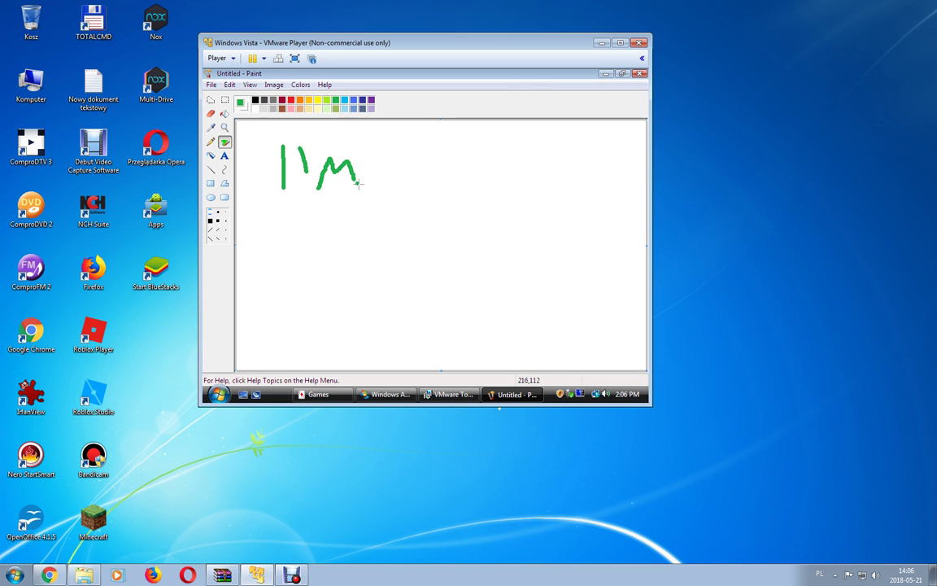
pyautogui.moveTo(338, 218); pyautogui.dragTo(370, 218)
pyautogui.moveTo(374, 218)
pyautogui.mouseDown()
pyautogui.moveTo(416, 248)
pyautogui.moveTo(450, 228)
pyautogui.moveTo(431, 225)
pyautogui.moveTo(502, 249)
pyautogui.moveTo(514, 236)
pyautogui.moveTo(513, 250)
pyautogui.moveTo(556, 243)
pyautogui.moveTo(567, 258)
pyautogui.mouseUp()
pyautogui.click(564, 271)
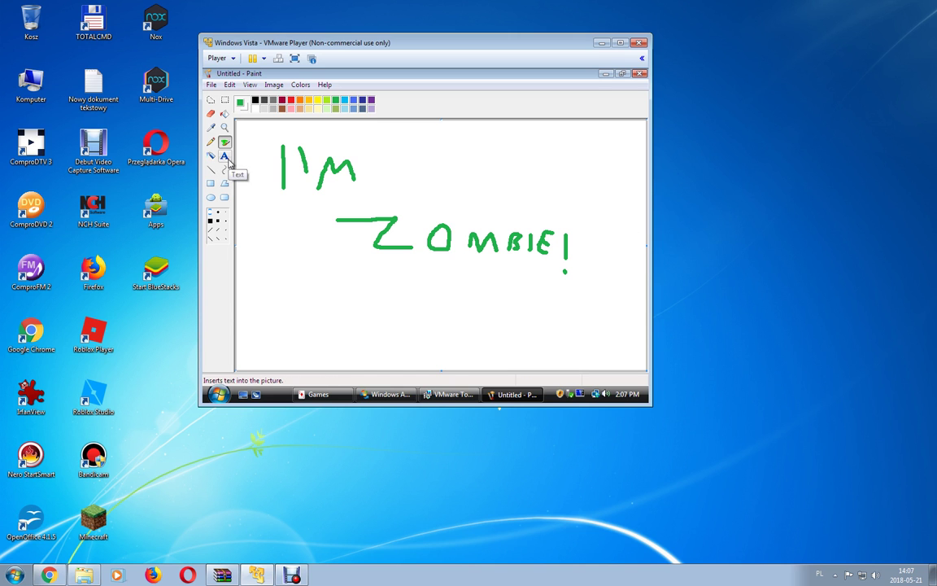
# Draw eight thin green straight lines radiating around the handwritten text
pyautogui.click(211, 169)
pyautogui.moveTo(283, 317); pyautogui.dragTo(330, 272)
pyautogui.moveTo(409, 271); pyautogui.dragTo(602, 366)
pyautogui.moveTo(594, 281); pyautogui.dragTo(630, 286)
pyautogui.moveTo(559, 190); pyautogui.dragTo(596, 176)
pyautogui.moveTo(451, 180); pyautogui.dragTo(460, 141)
pyautogui.moveTo(355, 151); pyautogui.dragTo(355, 122)
pyautogui.moveTo(248, 122); pyautogui.dragTo(253, 132)
pyautogui.moveTo(279, 216); pyautogui.dragTo(248, 238)
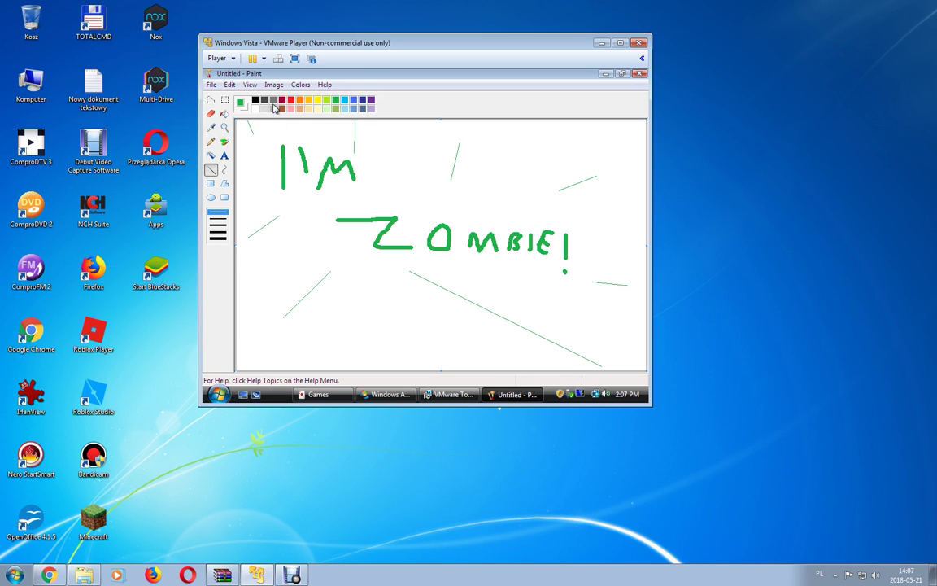
# Brush a wavy lime-green stroke to the right of the word I'M
pyautogui.click(326, 100)
pyautogui.click(224, 142)
pyautogui.moveTo(392, 173)
pyautogui.mouseDown()
pyautogui.moveTo(450, 199)
pyautogui.moveTo(487, 200)
pyautogui.mouseUp()
# View the About Paint version information and close it
pyautogui.click(325, 85)
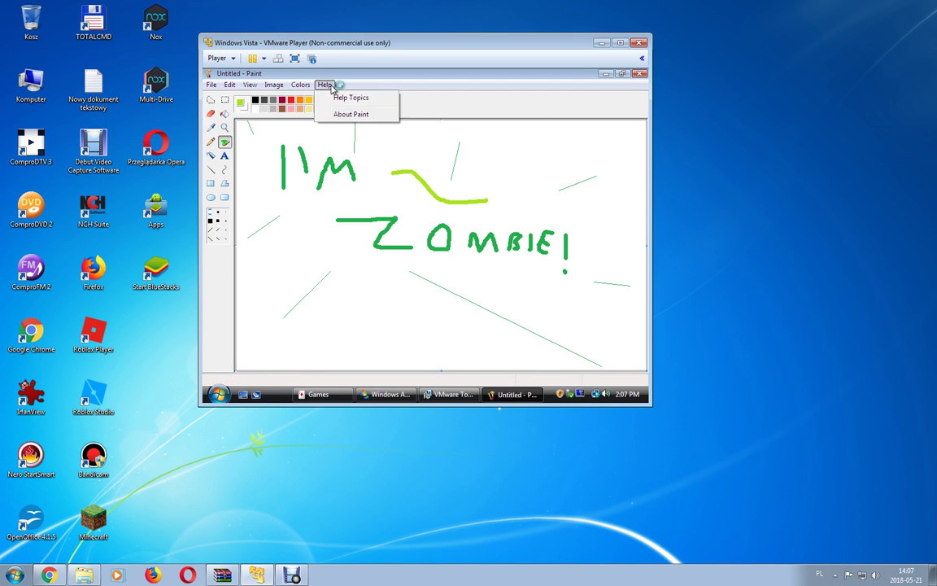
pyautogui.click(329, 112)
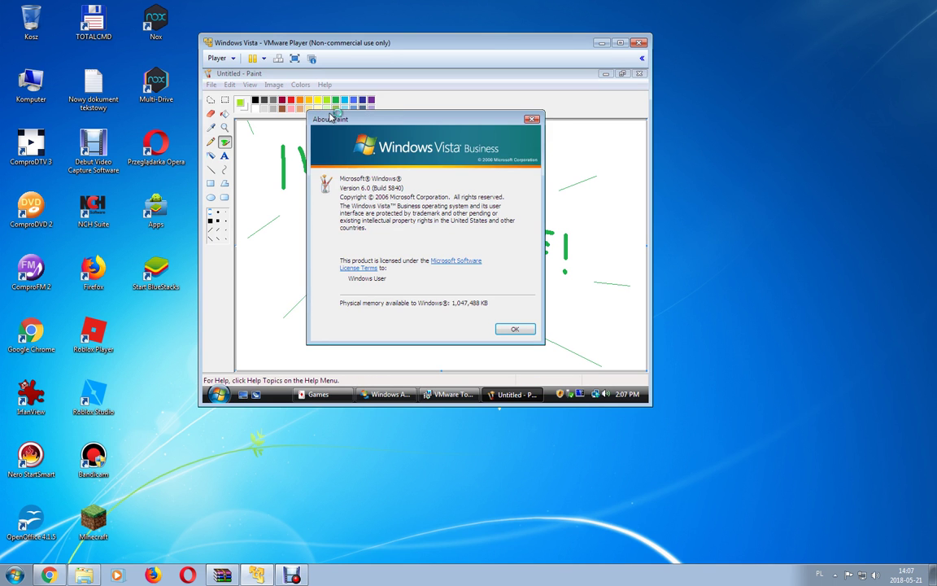
pyautogui.click(514, 330)
# Search for cmd in the Vista guest, open the Command Prompt and run the ver command
pyautogui.click(218, 393)
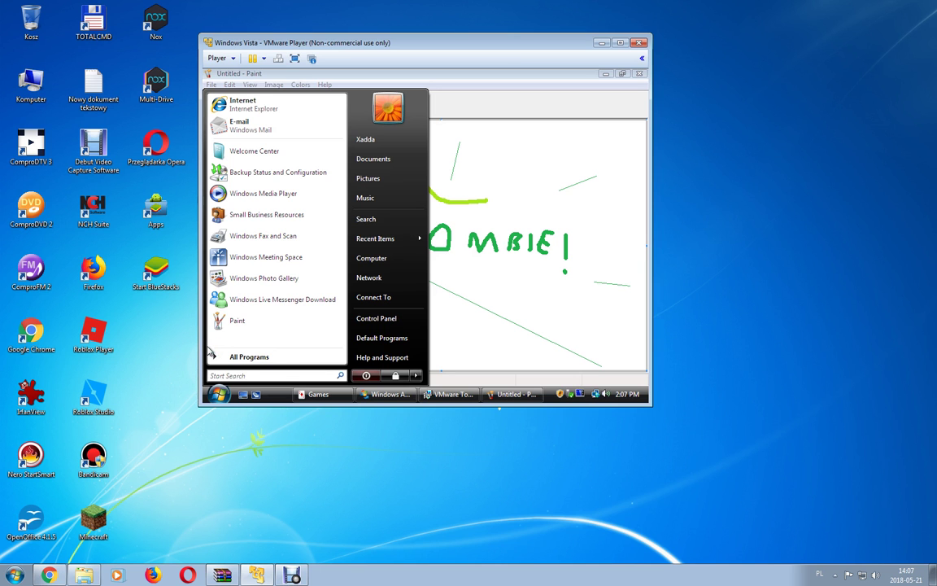
pyautogui.write('cmd')
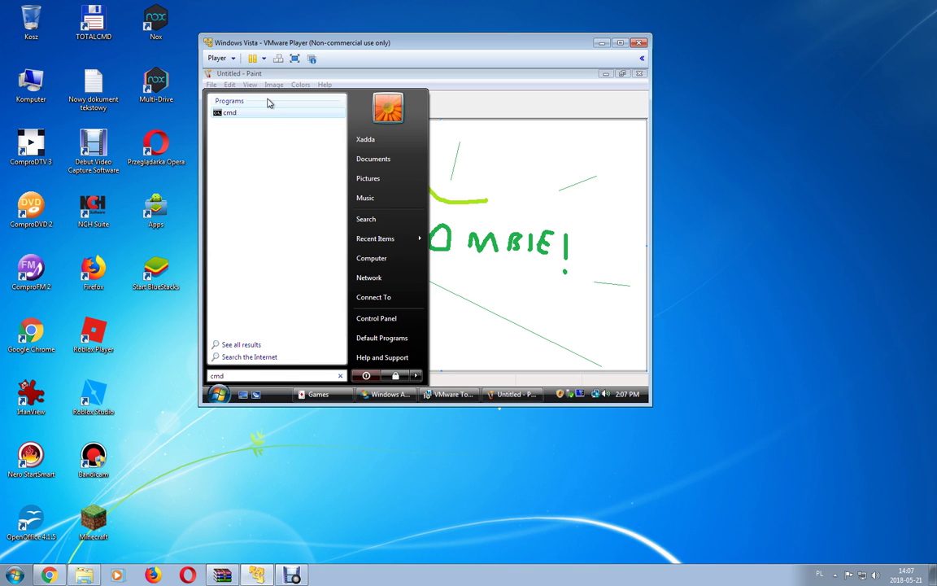
pyautogui.click(270, 113)
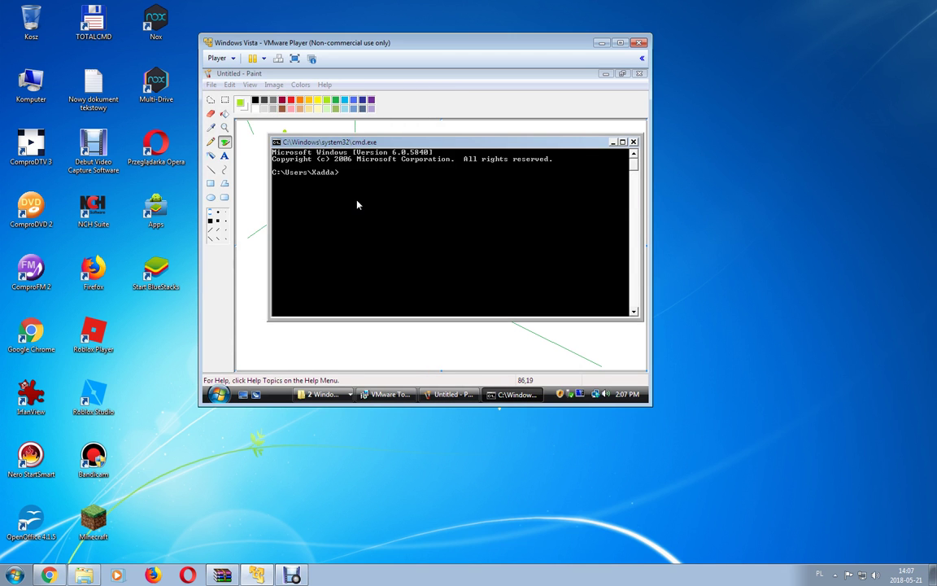
pyautogui.write('ver')
pyautogui.press('Return')
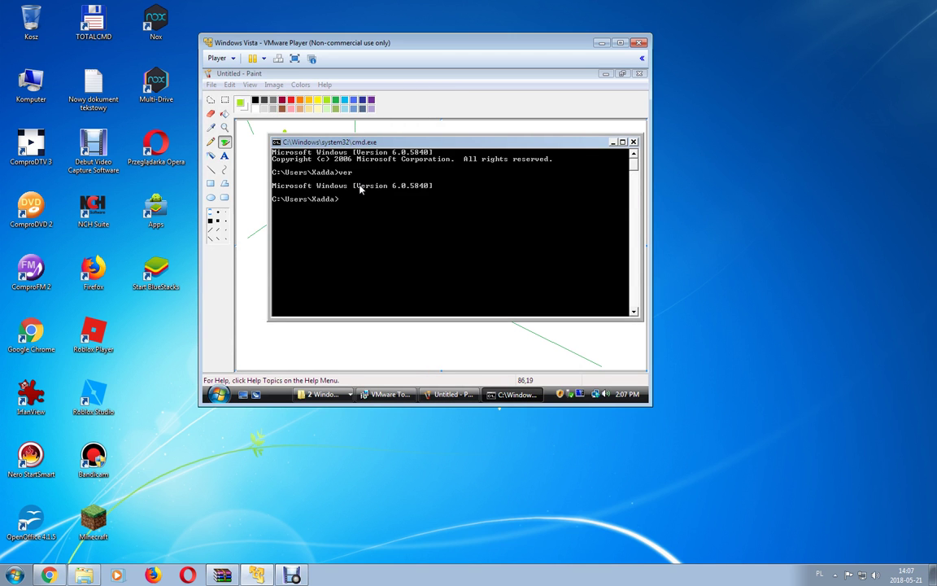
# Run winver from the Command Prompt to view the About Windows information, and dismiss it
pyautogui.write('winver')
pyautogui.press('Return')
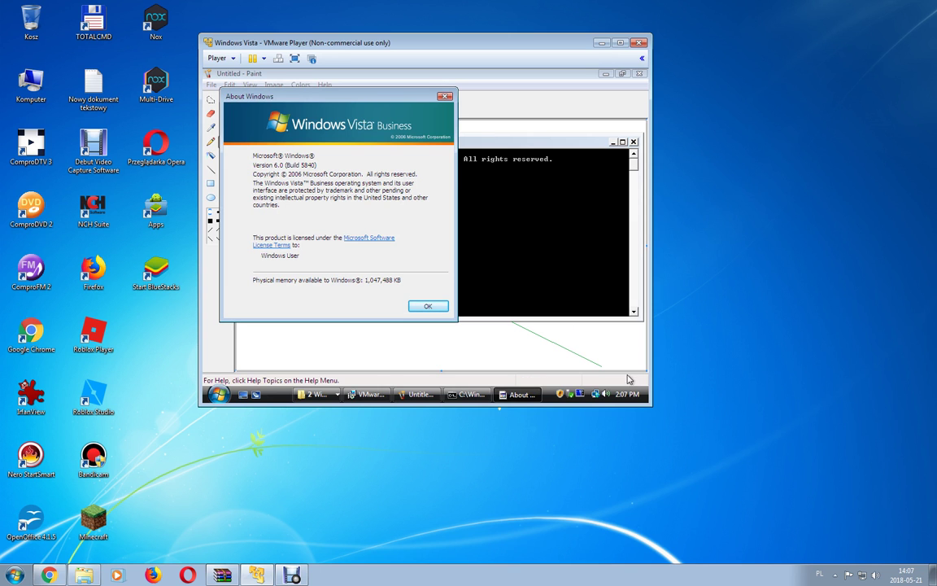
pyautogui.moveTo(627, 395)
pyautogui.click(423, 305)
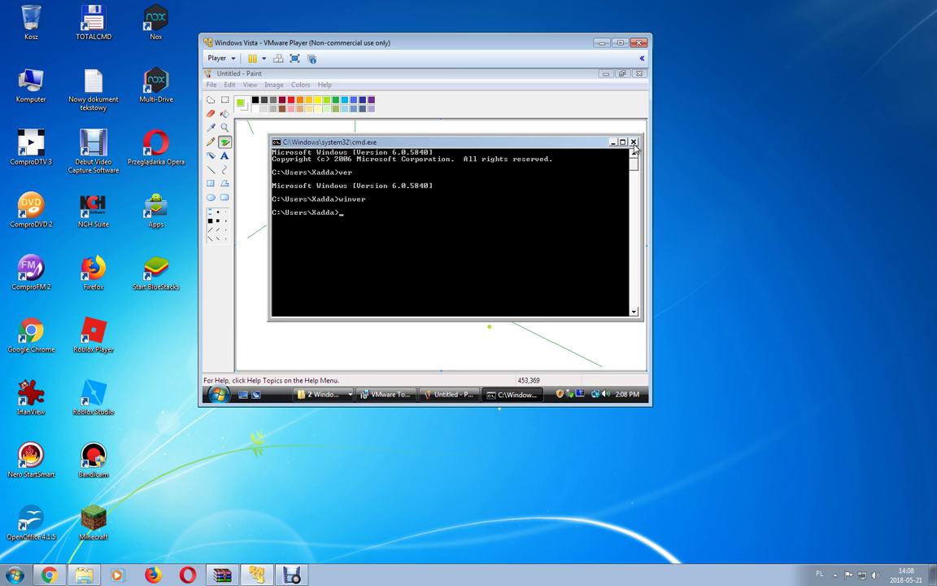
# Try to launch Paint from the Command Prompt with "start Paint" and close the Command Prompt
pyautogui.write('start Paint')
pyautogui.press('Return')
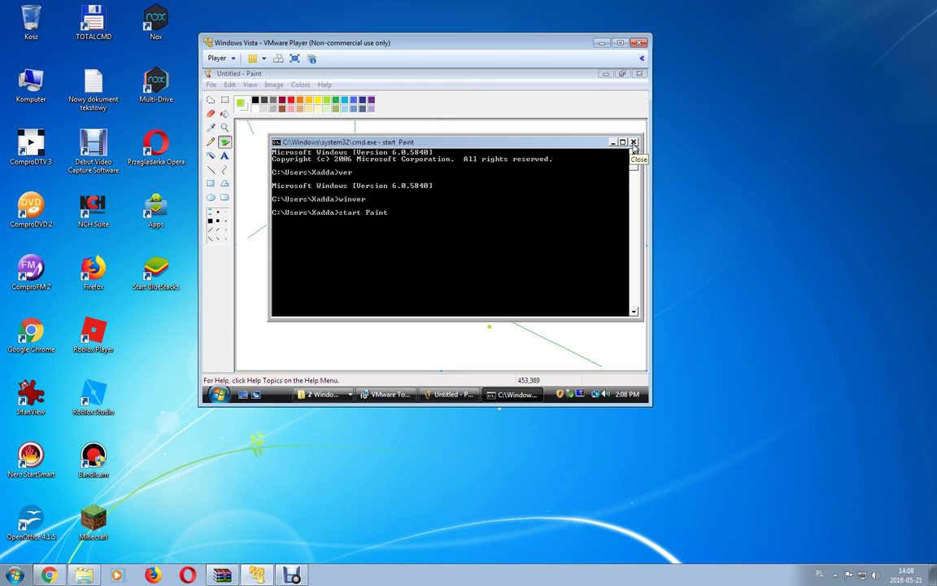
pyautogui.click(550, 229)
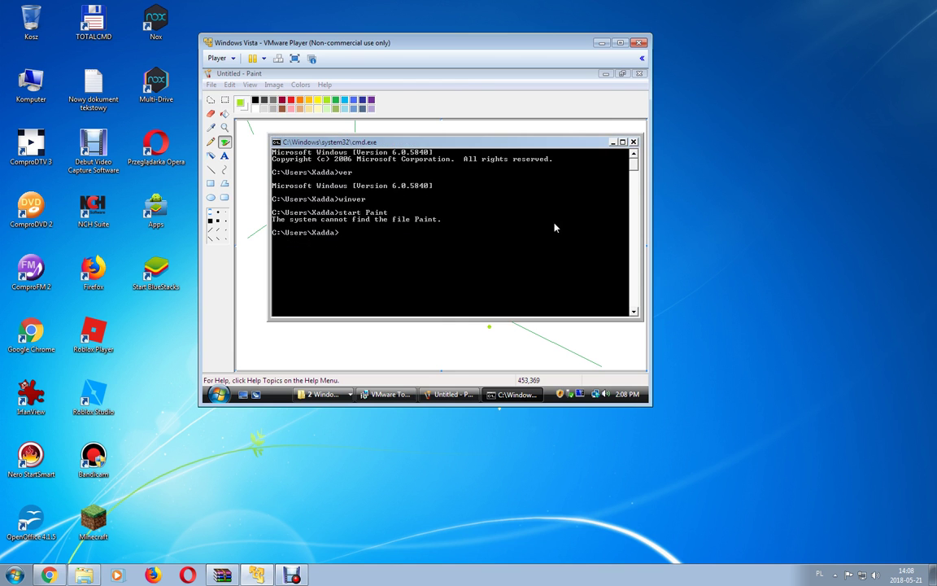
pyautogui.click(632, 142)
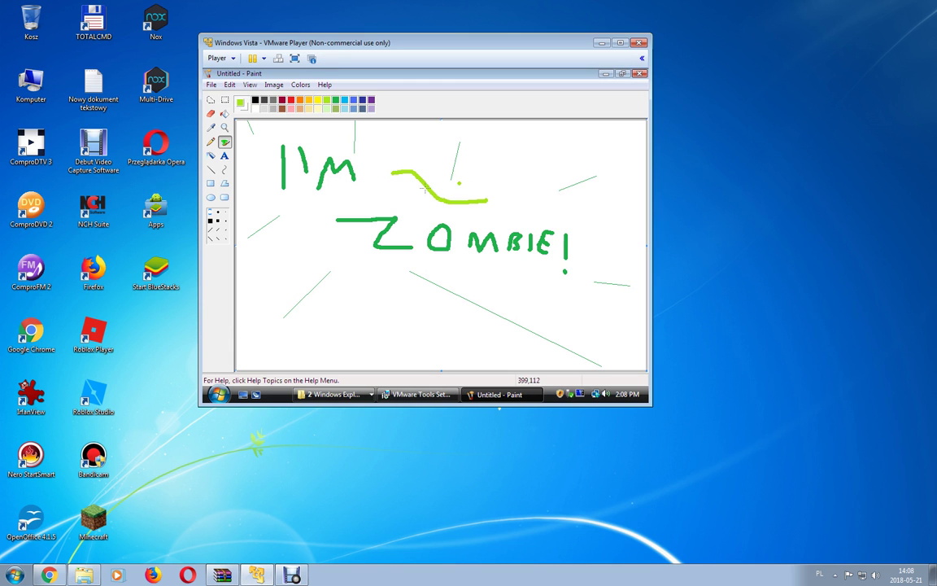
# Brush a second lime-green stroke to the left of the word ZOMBIE and glance through Paint's file commands
pyautogui.moveTo(295, 207); pyautogui.dragTo(355, 261)
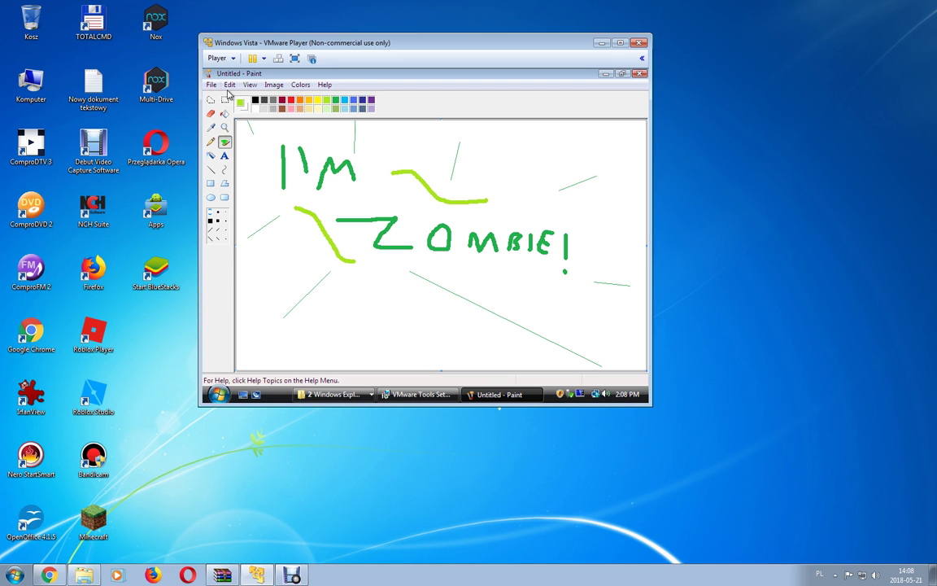
pyautogui.click(229, 85)
pyautogui.moveTo(205, 88)
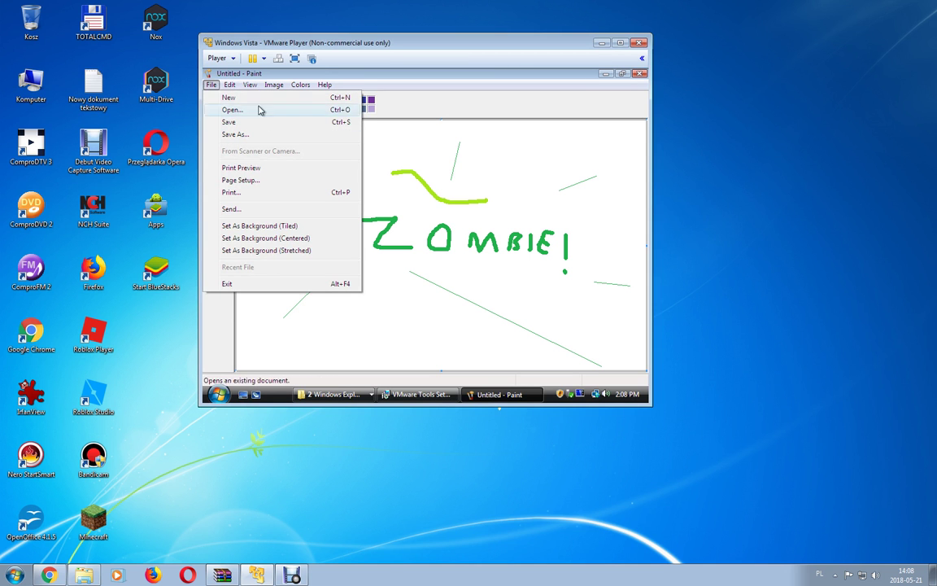
pyautogui.click(210, 84)
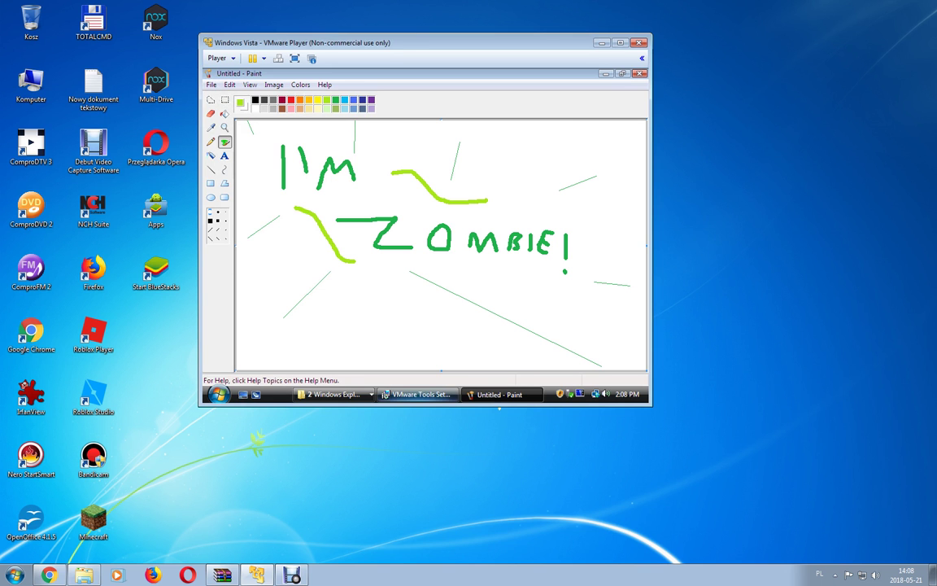
# Check the VMware Tools installation progress, then return to Paint and choose purple as the drawing colour
pyautogui.click(413, 393)
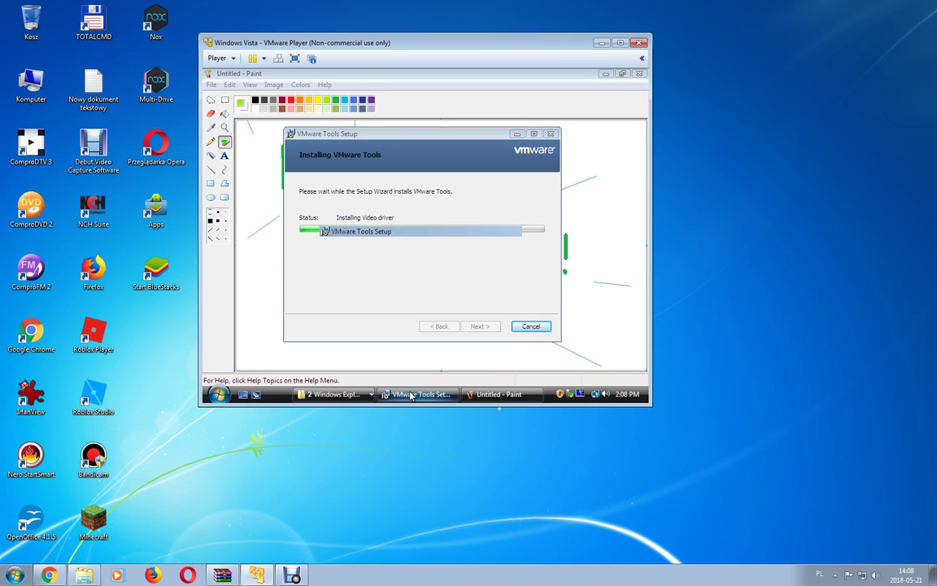
pyautogui.click(371, 100)
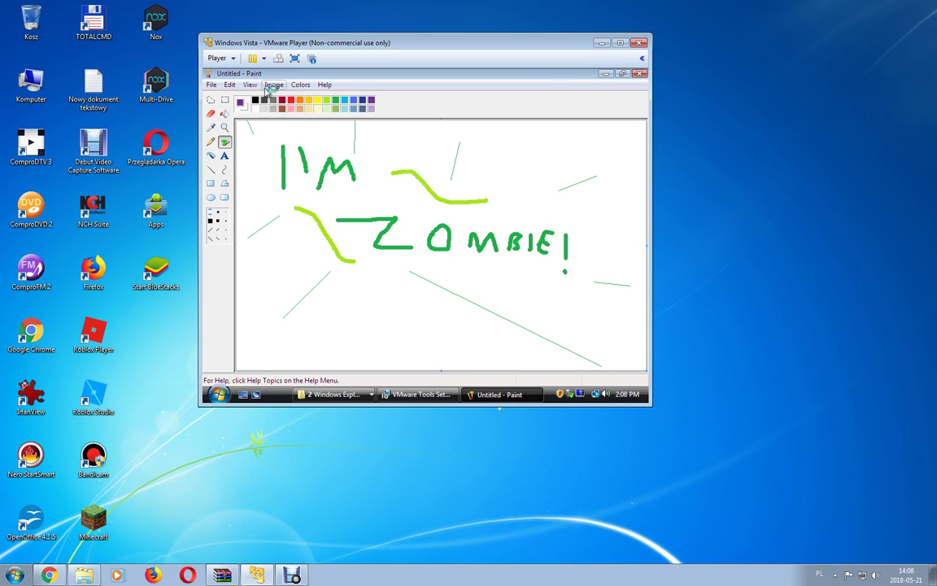
pyautogui.click(273, 85)
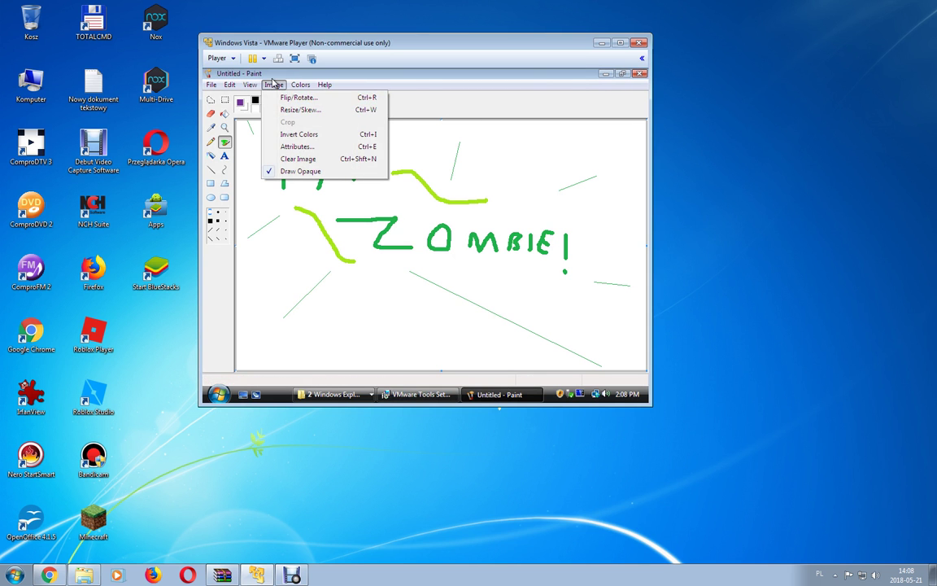
pyautogui.press('Escape')
# Close Paint, saving the drawing as a JPEG named ZOMBIE in the Pictures folder
pyautogui.hotkey('alt', 'F4')
pyautogui.click(402, 235)
pyautogui.write('ZOMBIE')
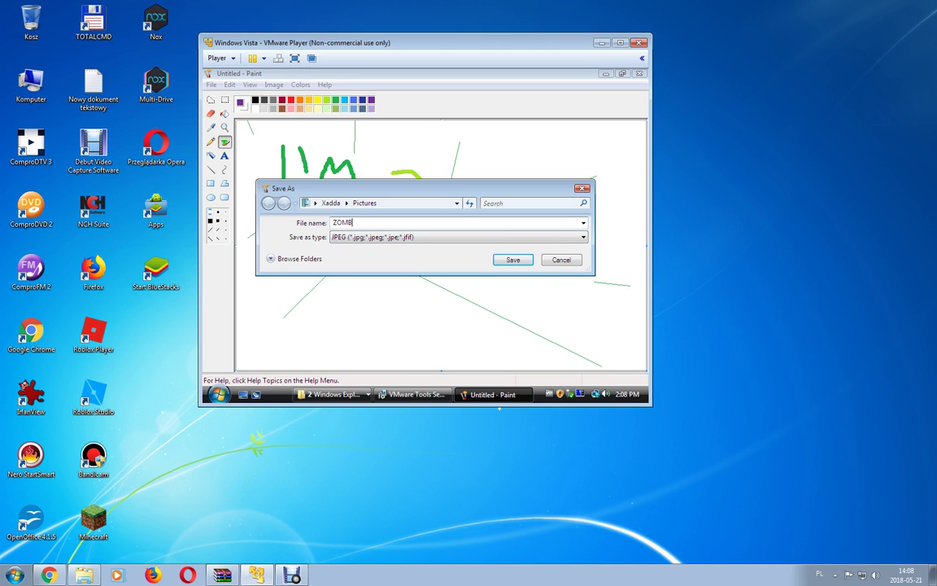
pyautogui.press('Return')
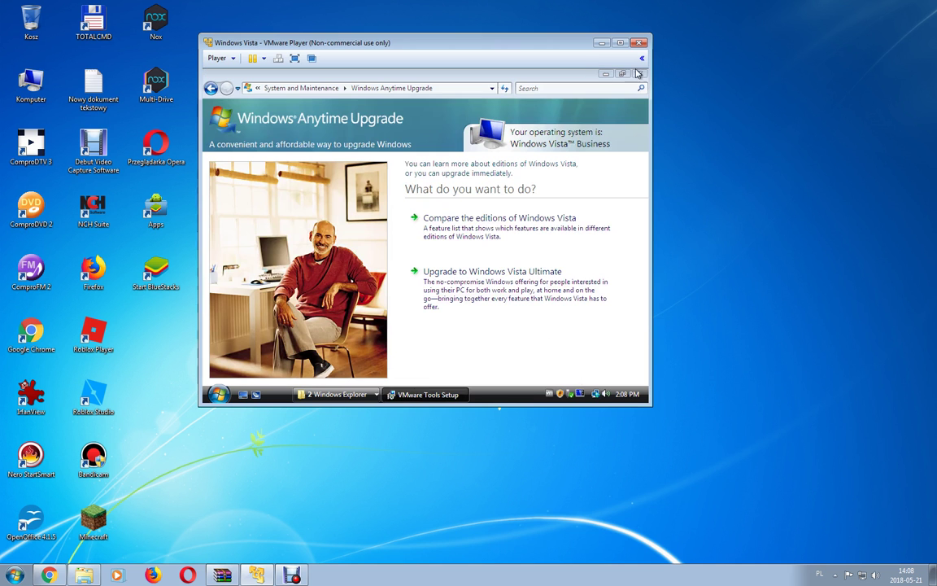
# Go back from Windows Anytime Upgrade to System, close it and dismiss the computer security notification
pyautogui.click(211, 88)
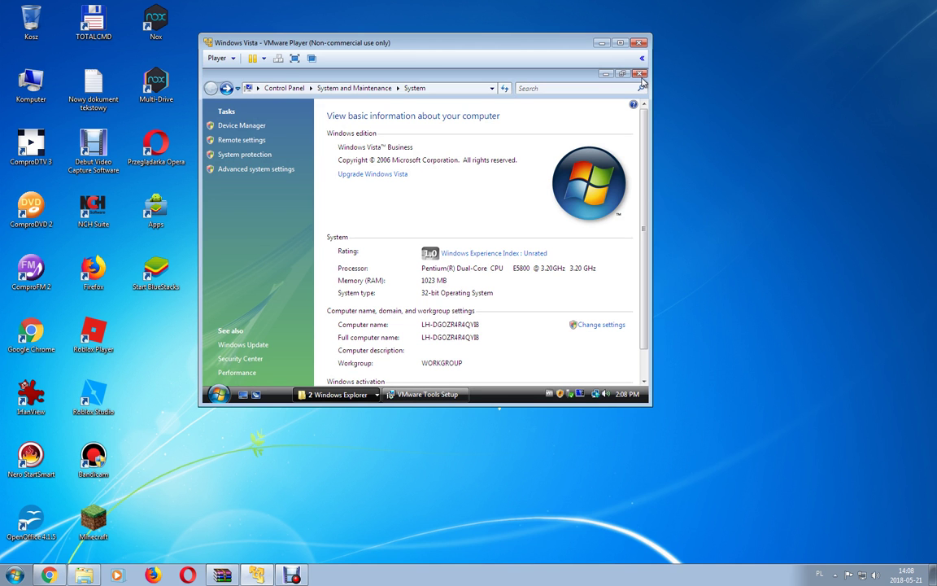
pyautogui.click(640, 74)
pyautogui.moveTo(560, 159); pyautogui.dragTo(407, 273)
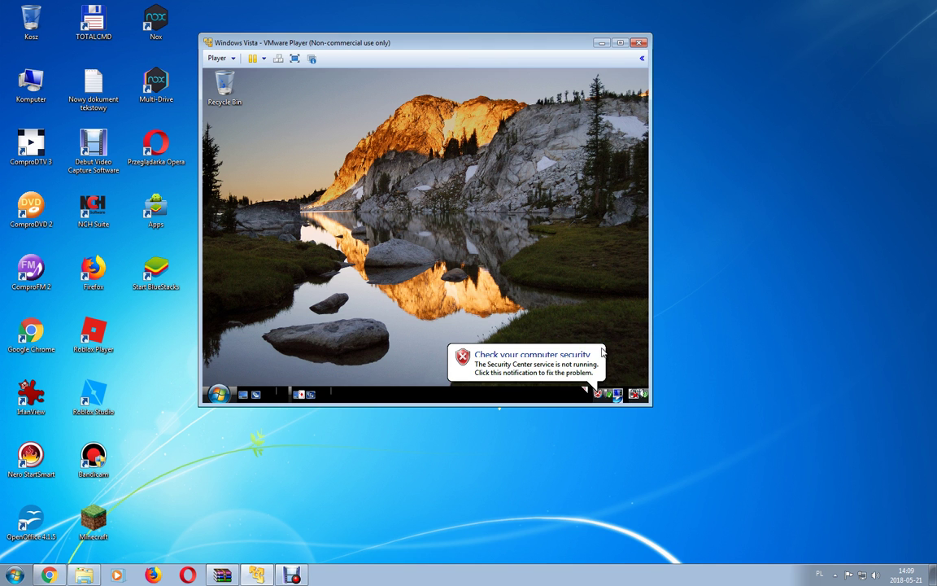
pyautogui.click(601, 354)
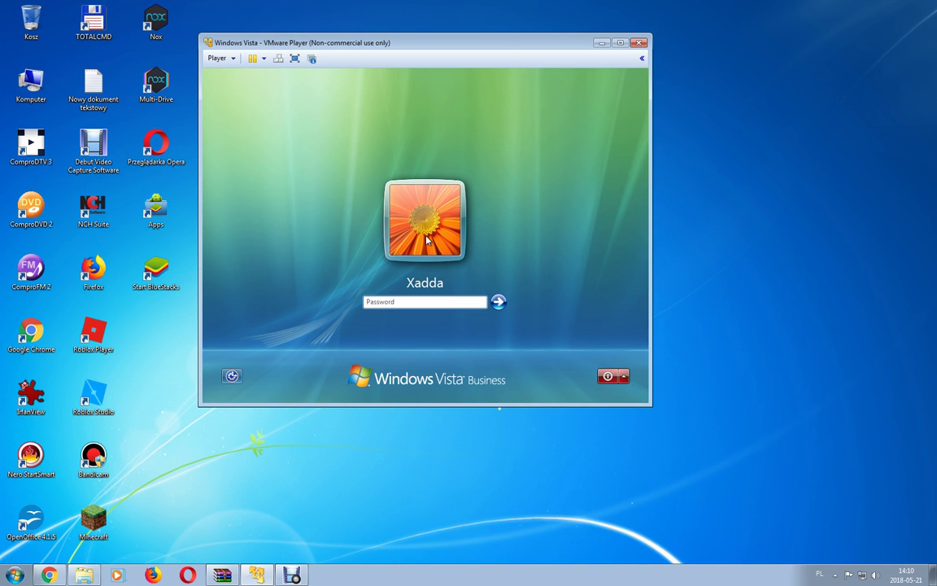
# Log in to the Windows Vista user account by entering the account password
pyautogui.click(426, 239)
pyautogui.write('a')
pyautogui.press('Return')
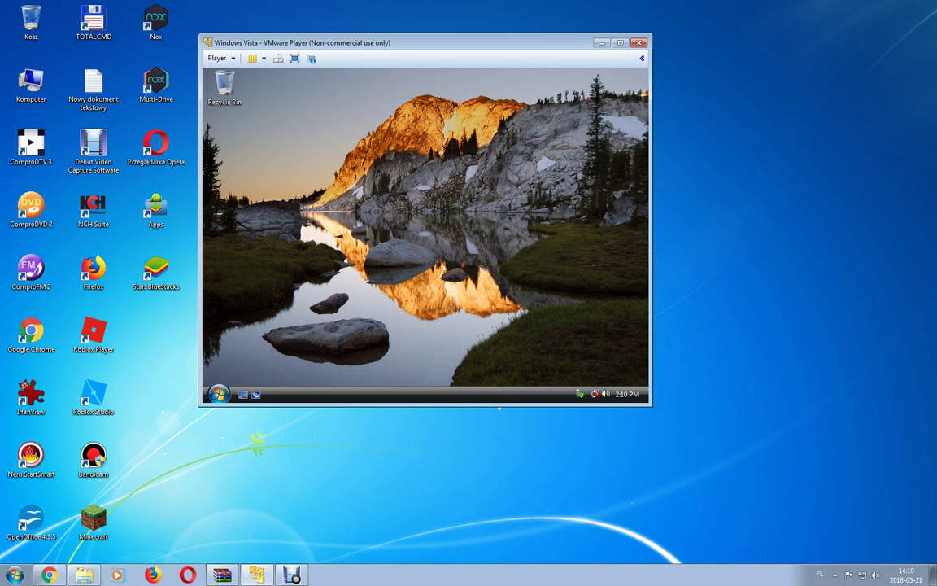
# Open the screen resolution settings of the Vista guest from Control Panel
pyautogui.moveTo(203, 362); pyautogui.dragTo(382, 315)
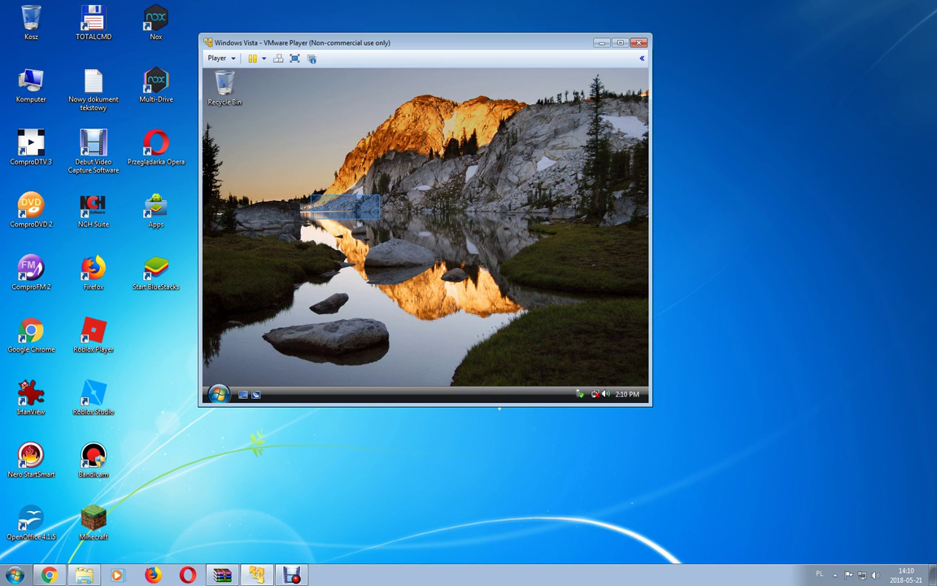
pyautogui.press('super')
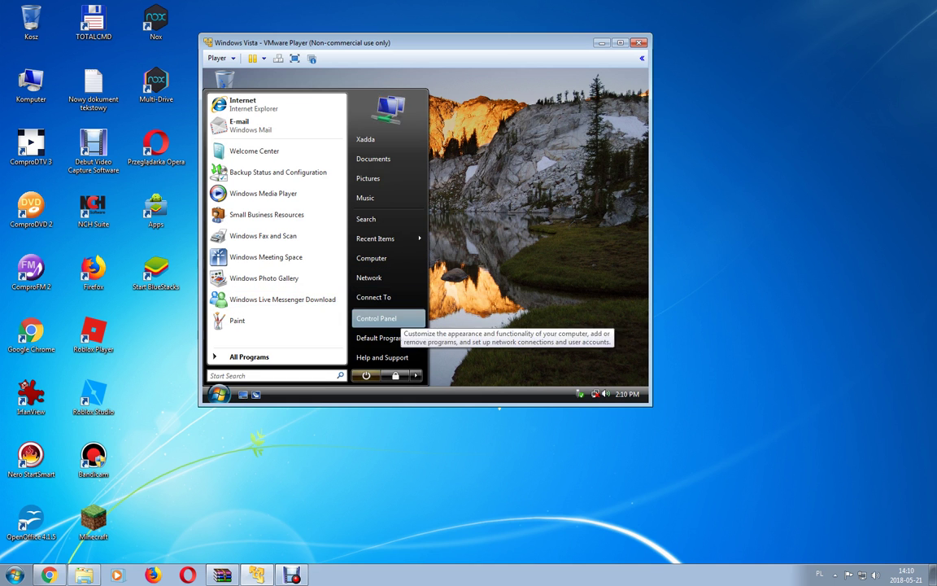
pyautogui.click(375, 318)
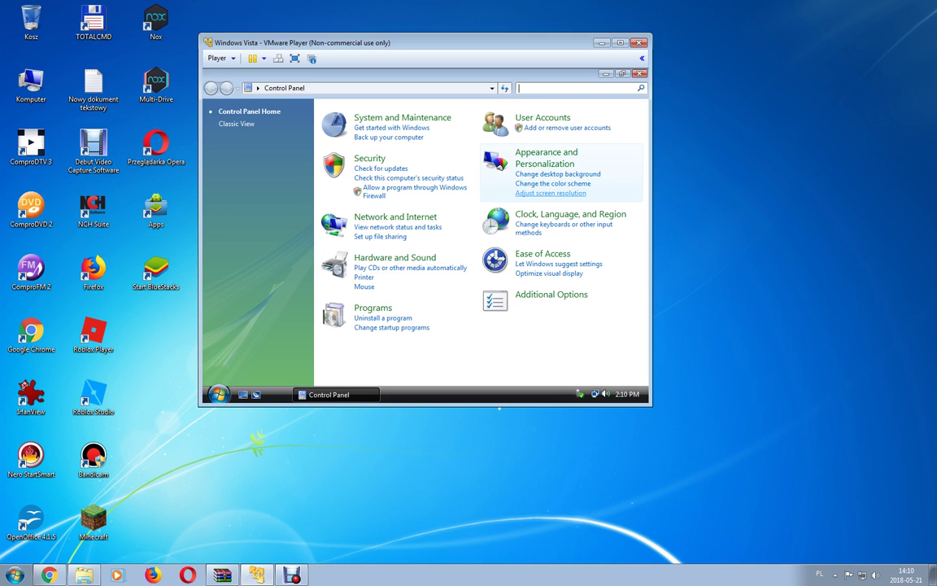
pyautogui.click(549, 193)
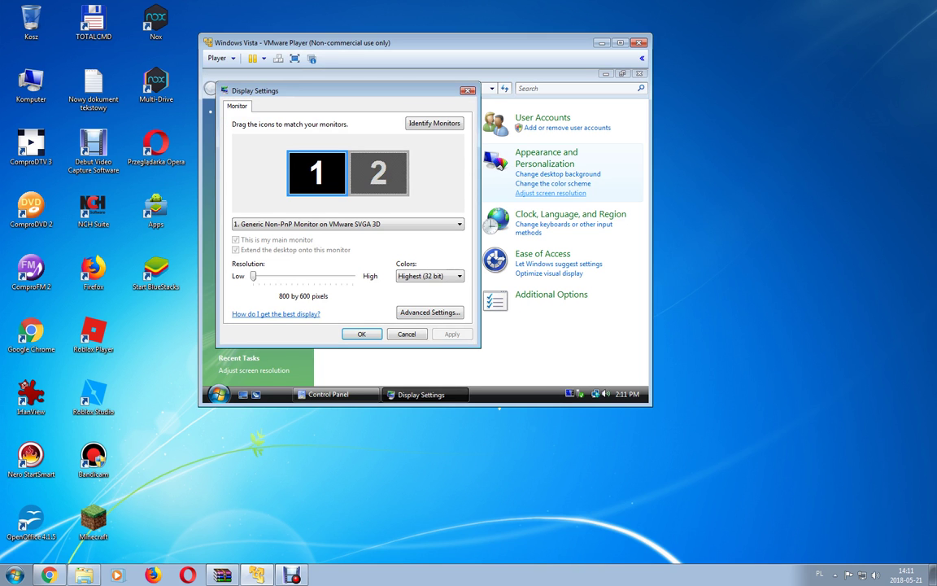
# Set the main monitor's resolution to 1152 by 864 pixels and keep the new display settings
pyautogui.hotkey('alt', 'Down')
pyautogui.press('Escape')
pyautogui.hotkey('shift', 'Tab')
pyautogui.press('Right')
pyautogui.press('Right')
pyautogui.press('Right')
pyautogui.press('Right')
pyautogui.press('Right')
pyautogui.press('Right')
pyautogui.press('Right')
pyautogui.press('Right')
pyautogui.press('Right')
pyautogui.press('Right')
pyautogui.press('Right')
pyautogui.press('Right')
pyautogui.press('Left')
pyautogui.press('Left')
pyautogui.press('Left')
pyautogui.press('Left')
pyautogui.press('Left')
pyautogui.press('Left')
pyautogui.press('Left')
pyautogui.press('Left')
pyautogui.press('Left')
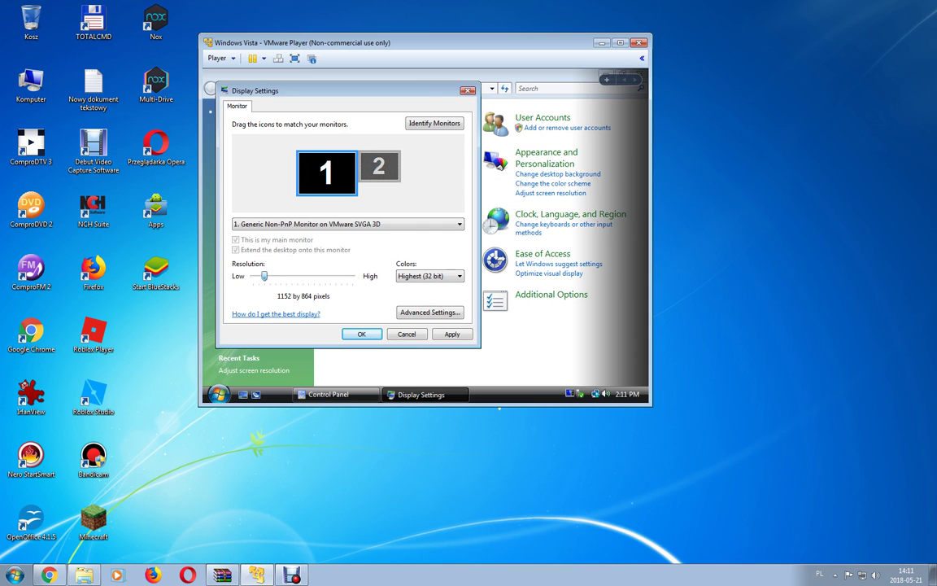
pyautogui.press('Return')
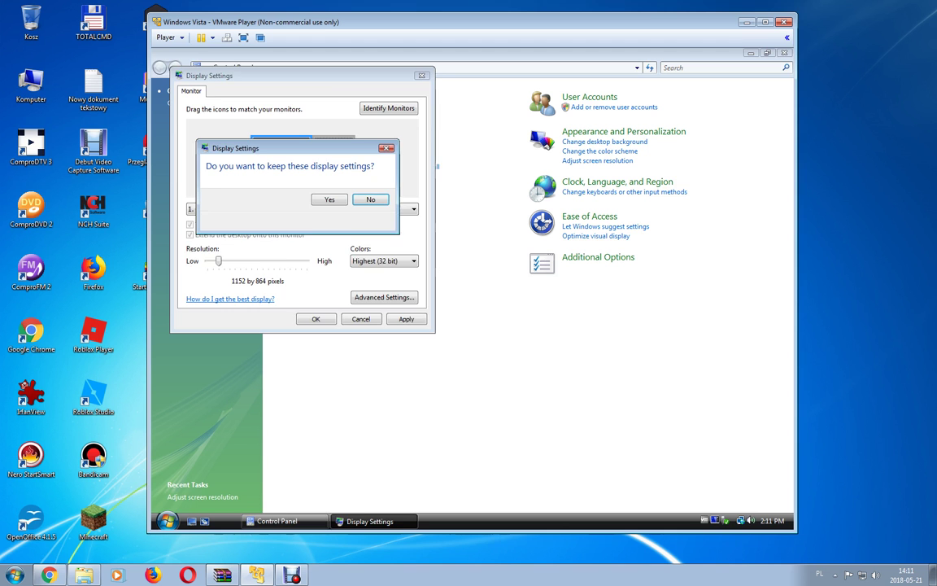
pyautogui.hotkey('alt', 'y')
pyautogui.press('Return')
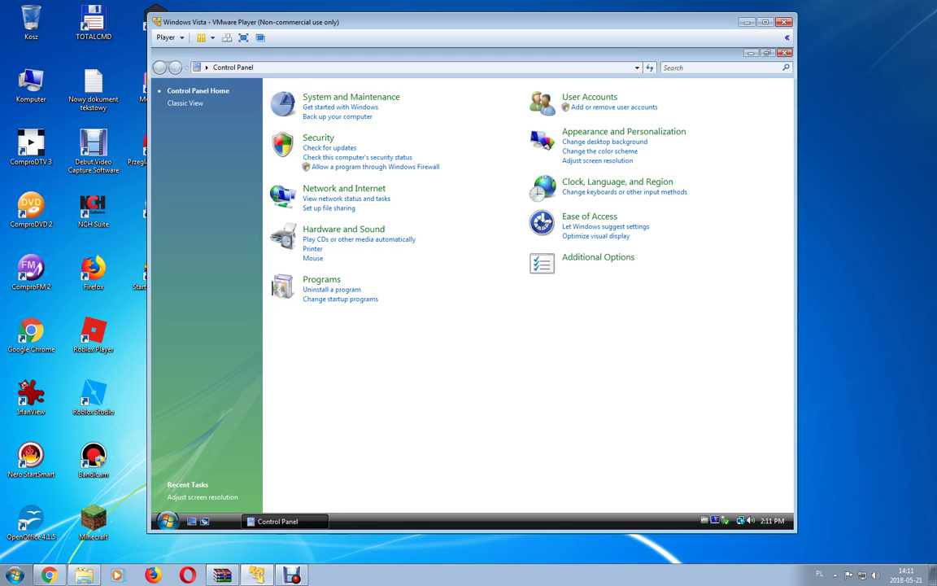
# Close Control Panel and add a Notes gadget to the sidebar below the feed headlines, closing the gadget gallery
pyautogui.hotkey('alt', 'F4')
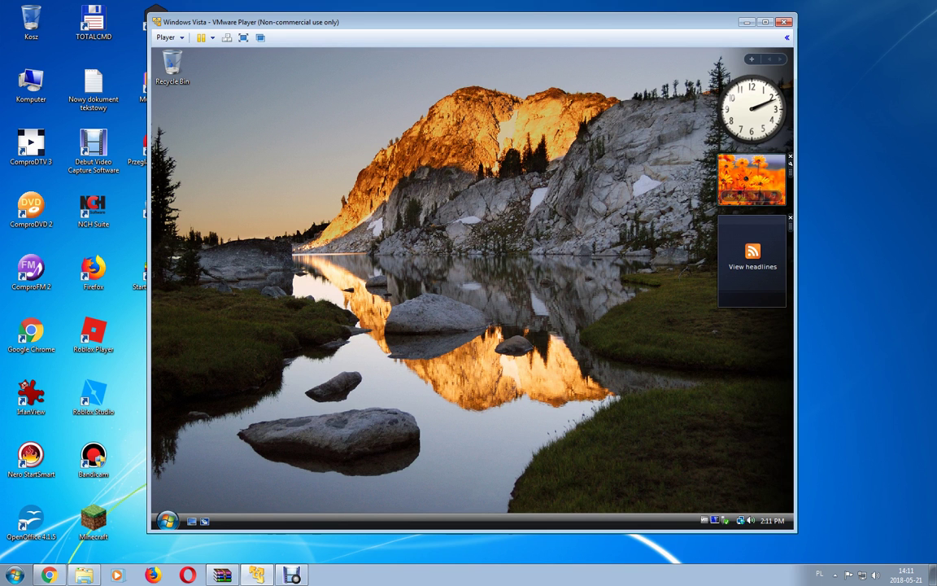
pyautogui.rightClick(771, 331)
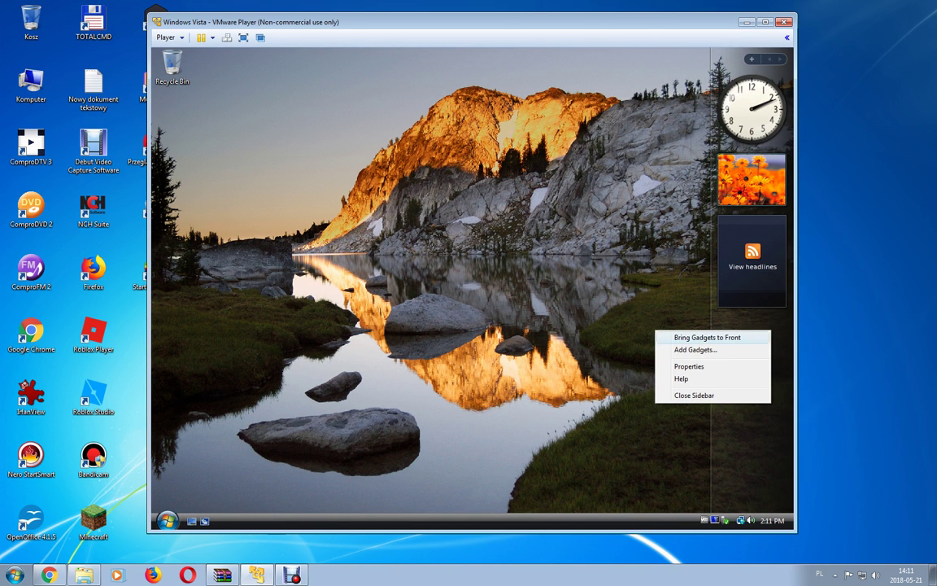
pyautogui.press('Escape')
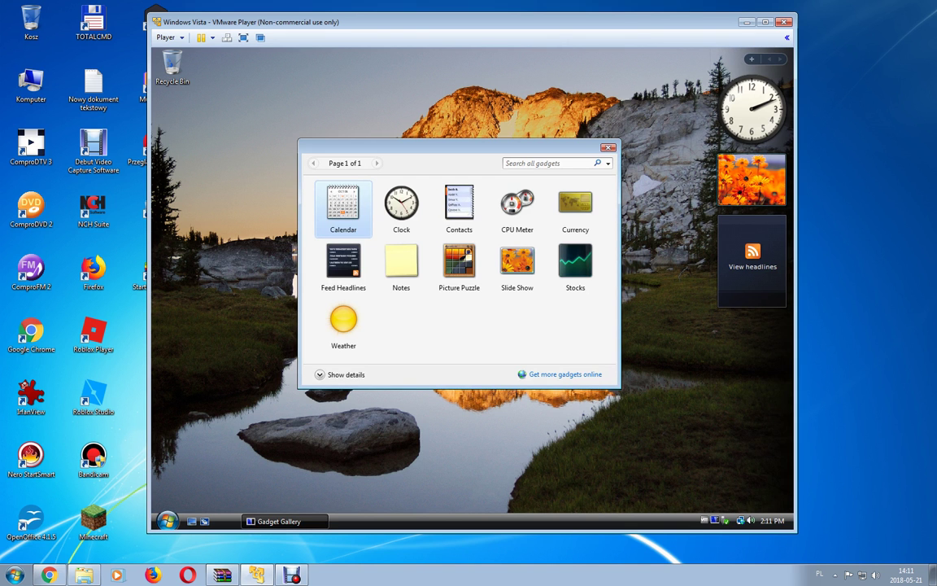
pyautogui.moveTo(401, 262); pyautogui.dragTo(749, 313)
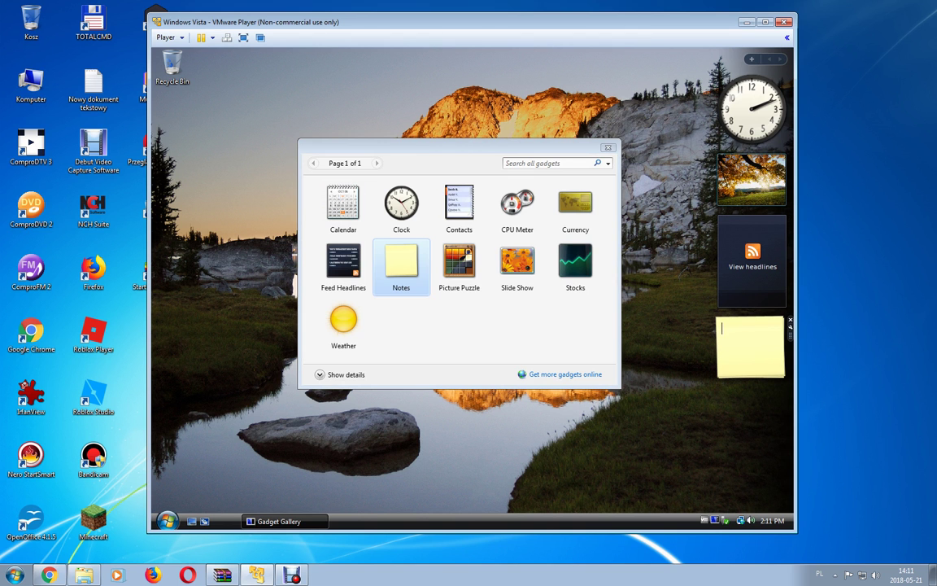
pyautogui.hotkey('alt', 'F4')
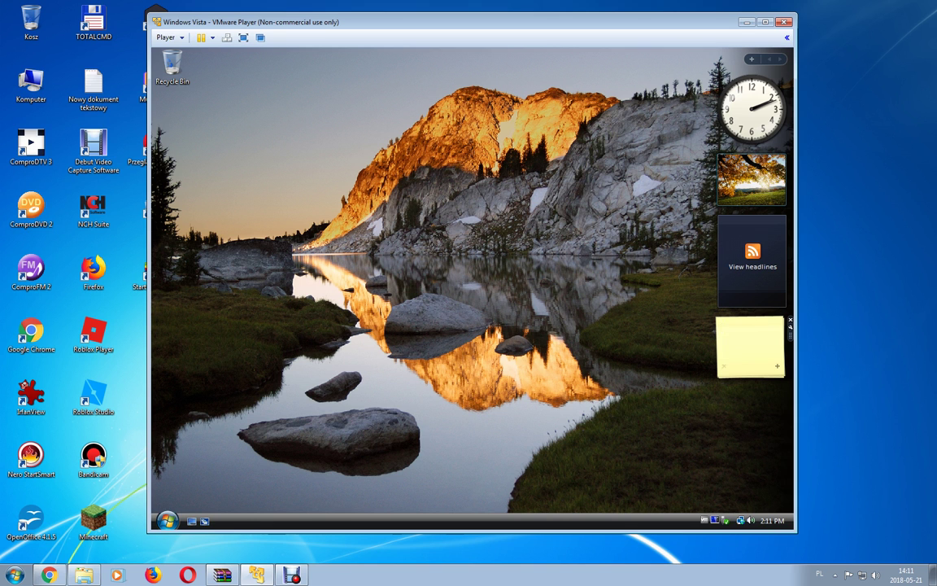
# Write "Minecraft Zombie!!!" on the sidebar note and erase the text again
pyautogui.write('Minecraft Zombie !!!')
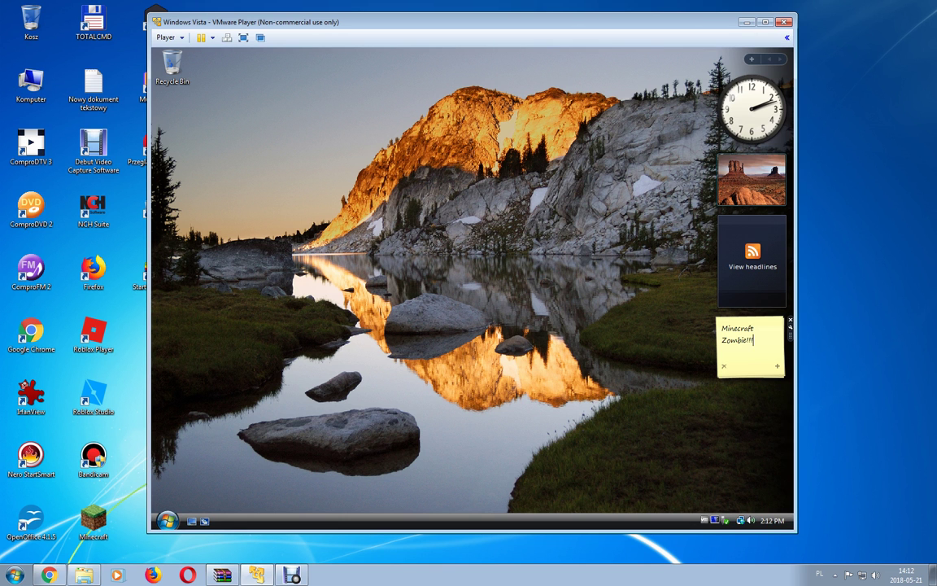
pyautogui.press('BackSpace')
pyautogui.press('BackSpace')
pyautogui.press('BackSpace')
pyautogui.press('BackSpace')
pyautogui.press('BackSpace')
pyautogui.press('BackSpace')
pyautogui.press('BackSpace')
pyautogui.press('BackSpace')
pyautogui.press('BackSpace')
pyautogui.press('BackSpace')
pyautogui.press('BackSpace')
pyautogui.press('BackSpace')
pyautogui.press('BackSpace')
pyautogui.press('BackSpace')
pyautogui.press('BackSpace')
pyautogui.press('BackSpace')
pyautogui.press('BackSpace')
pyautogui.press('BackSpace')
pyautogui.press('BackSpace')
pyautogui.moveTo(264, 151); pyautogui.dragTo(309, 186)
pyautogui.rightClick(309, 187)
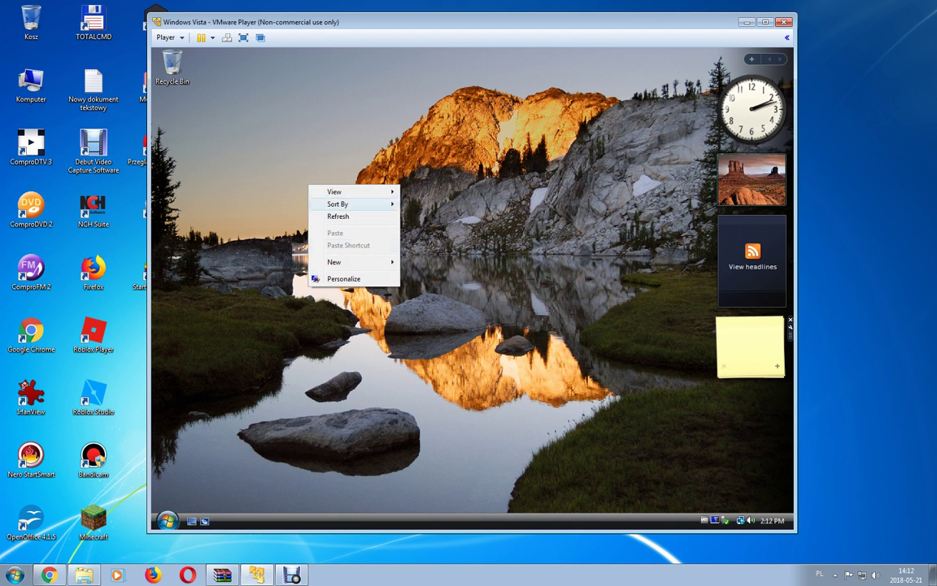
pyautogui.moveTo(342, 262)
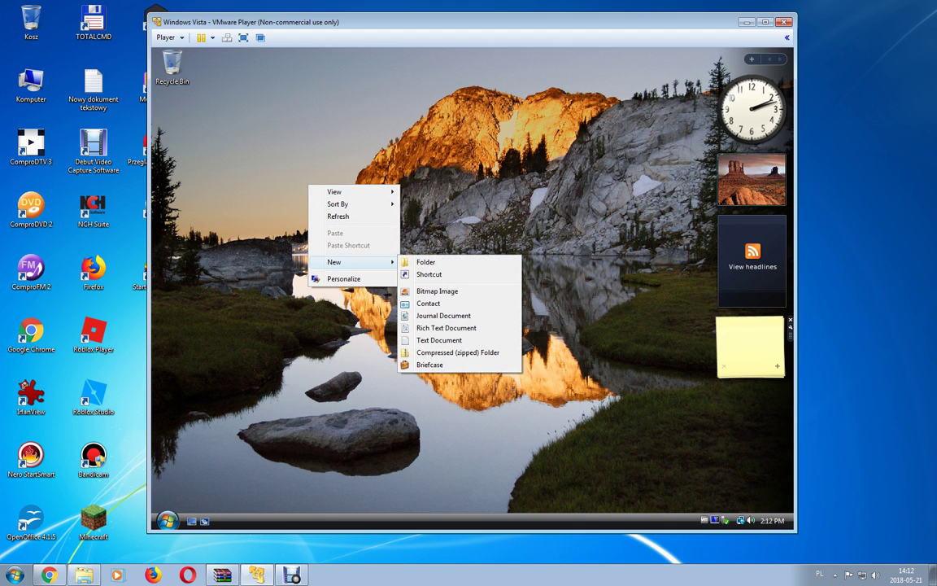
pyautogui.click(167, 520)
# Open Welcome Center and show the overview of what's new in Windows Vista Business
pyautogui.click(167, 520)
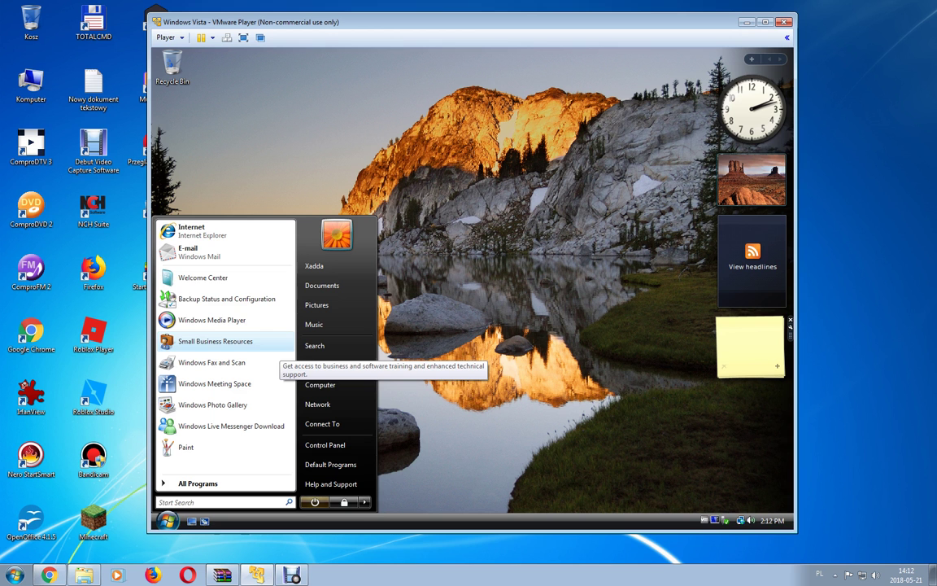
pyautogui.click(244, 278)
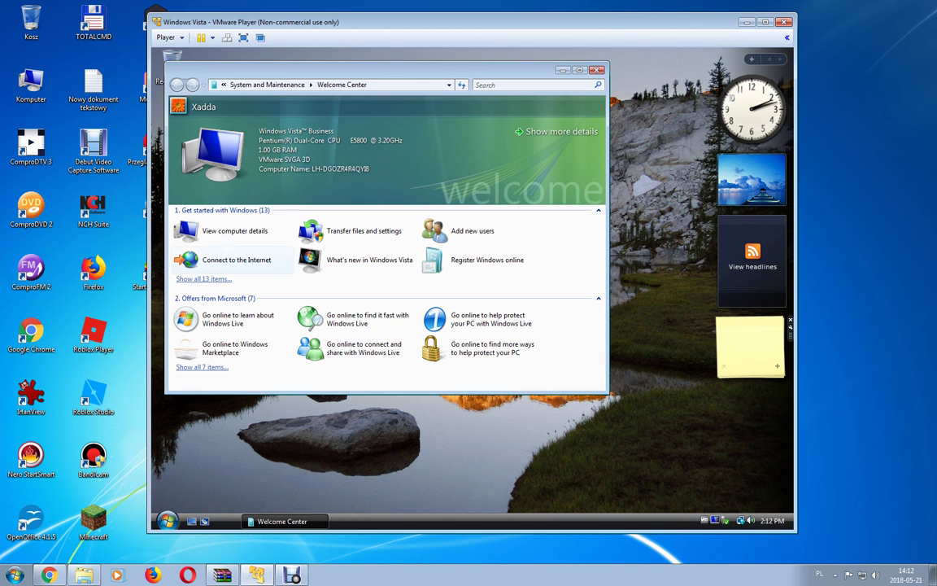
pyautogui.click(358, 260)
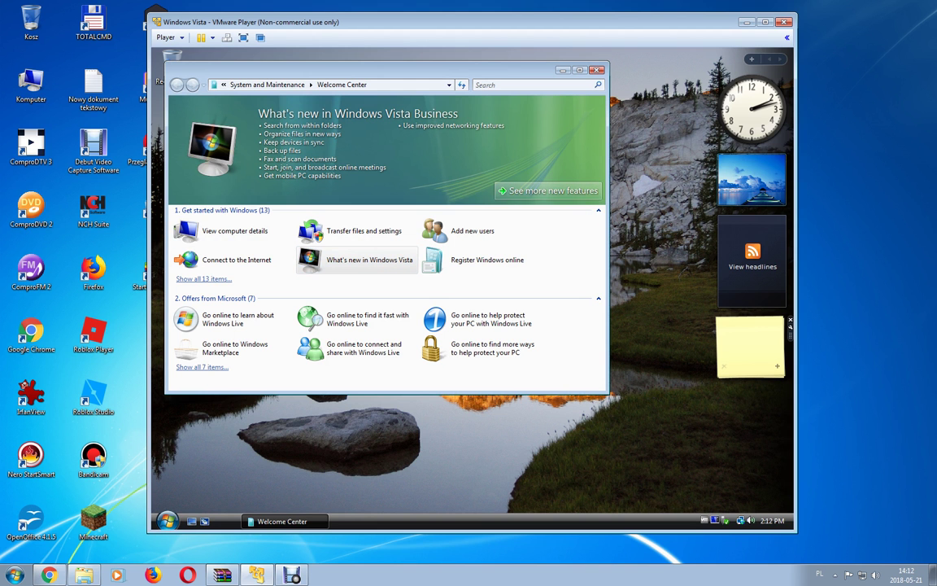
# Open the help article on more new features, answer the online content prompt, read to the end, and close Help and Welcome Center
pyautogui.click(549, 190)
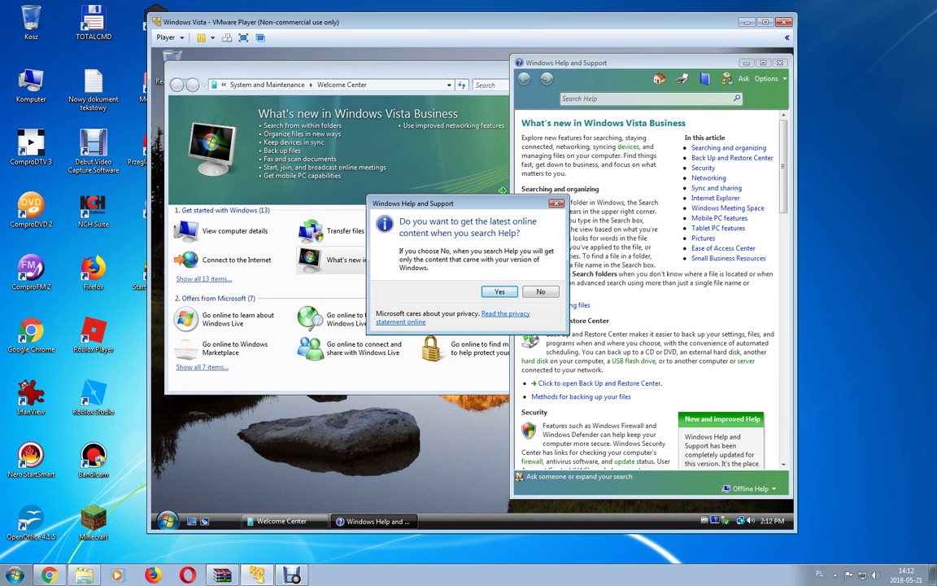
pyautogui.press('Return')
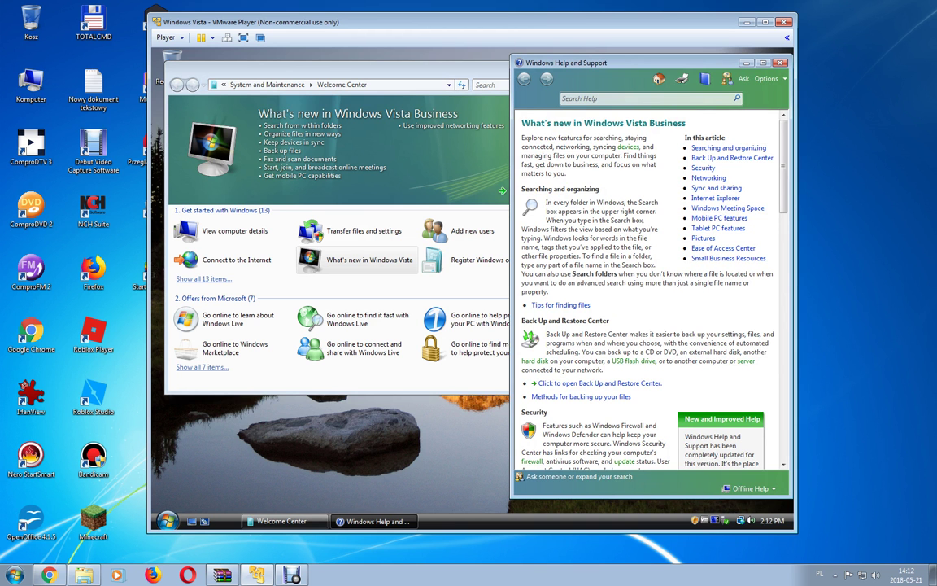
pyautogui.scroll(-15, 647, 284)
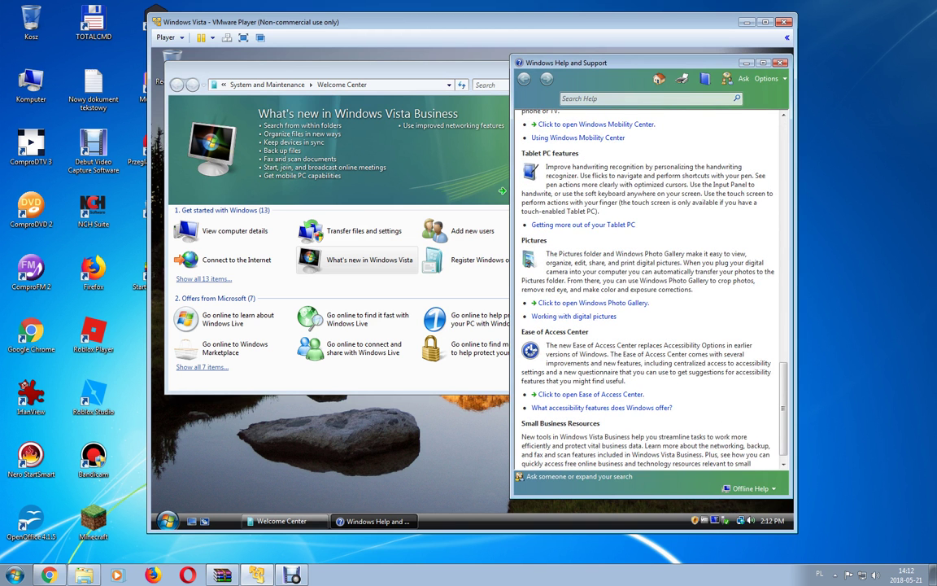
pyautogui.scroll(-1, 594, 289)
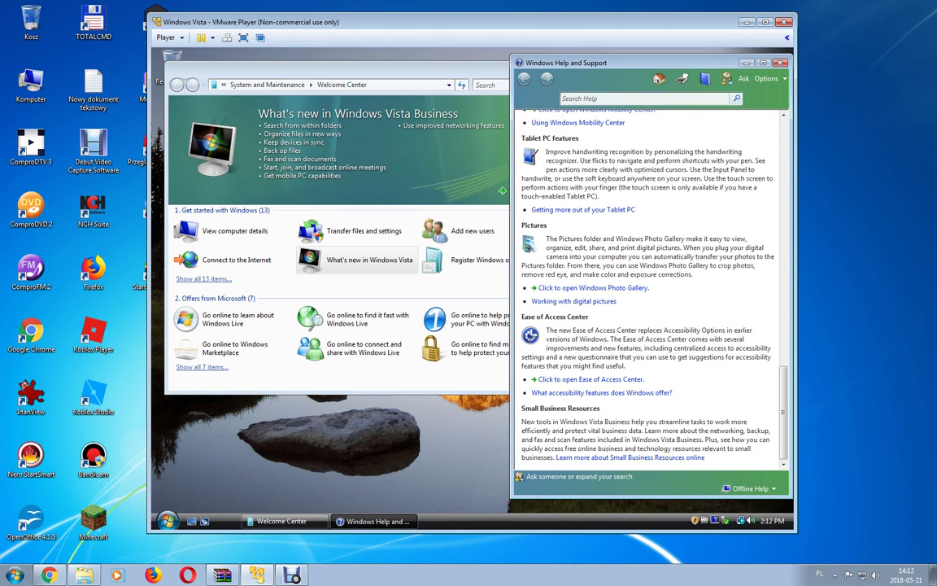
pyautogui.hotkey('alt', 'F4')
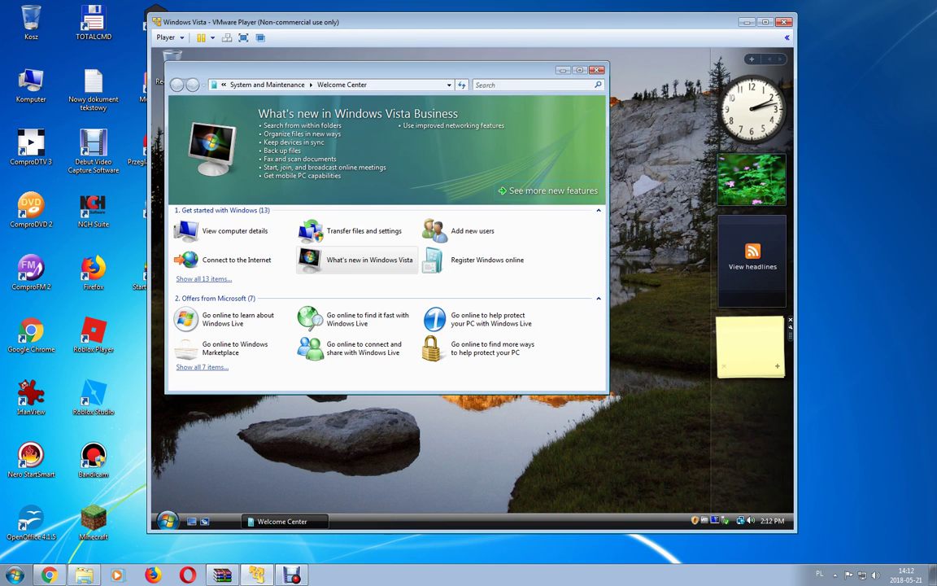
pyautogui.hotkey('alt', 'F4')
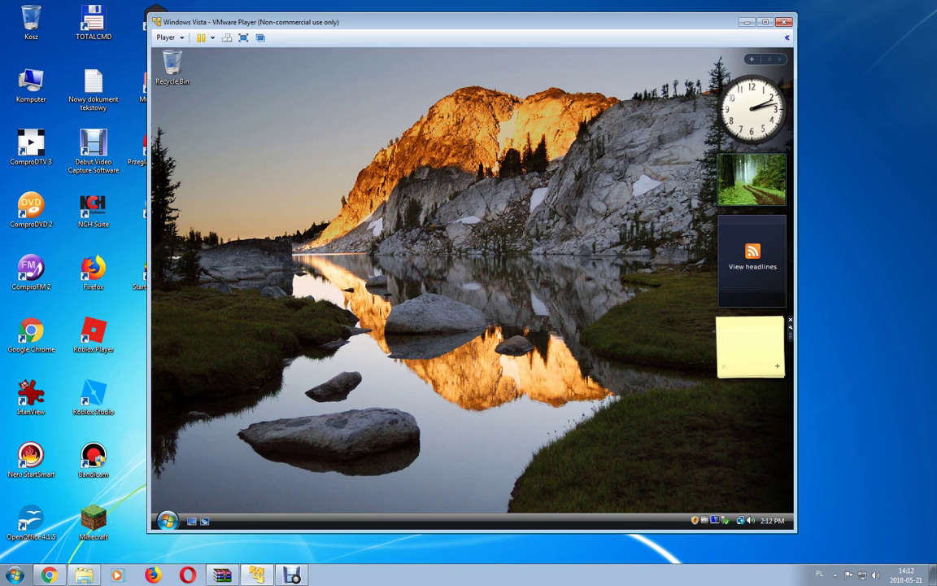
# Launch Internet Explorer in the Vista guest and maximize its window
pyautogui.press('super')
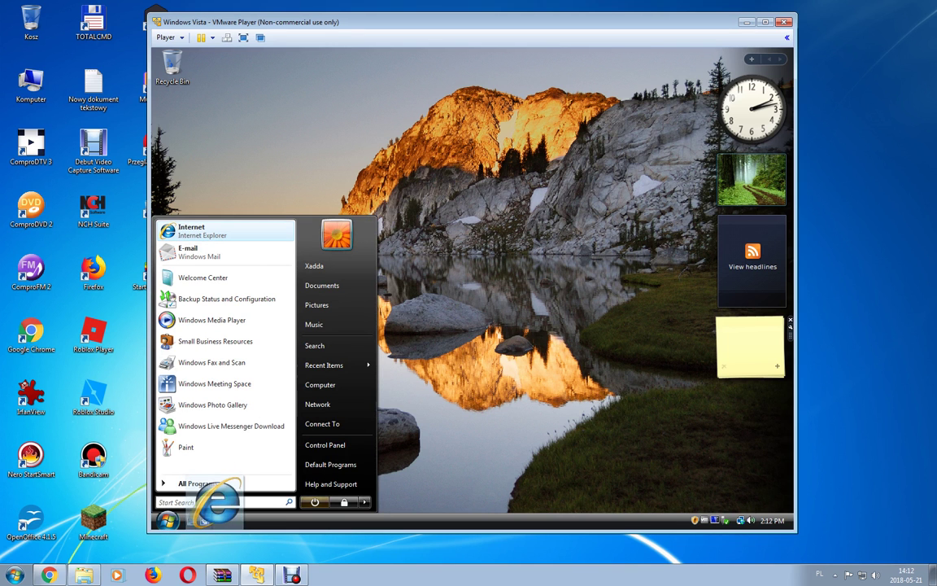
pyautogui.press('Return')
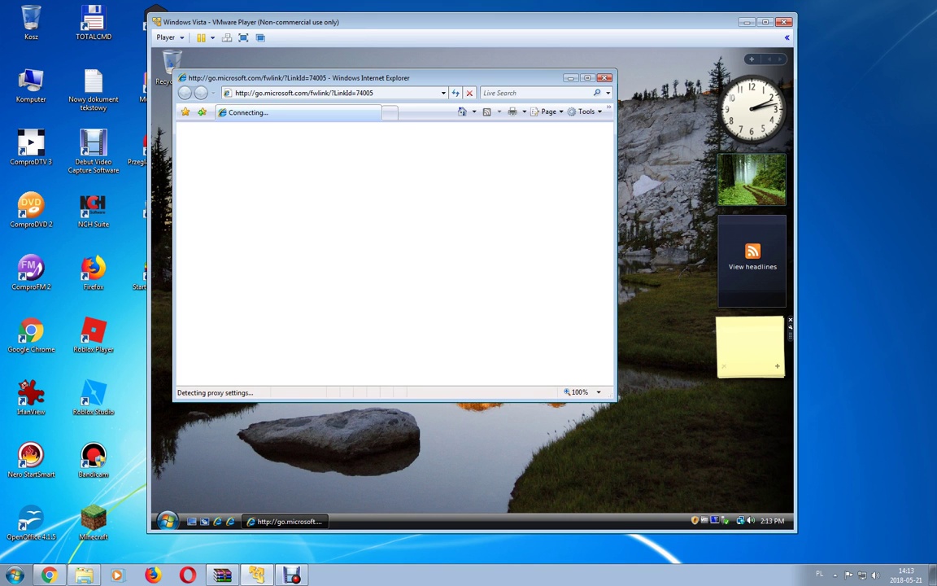
pyautogui.hotkey('alt', 'space')
pyautogui.press('x')
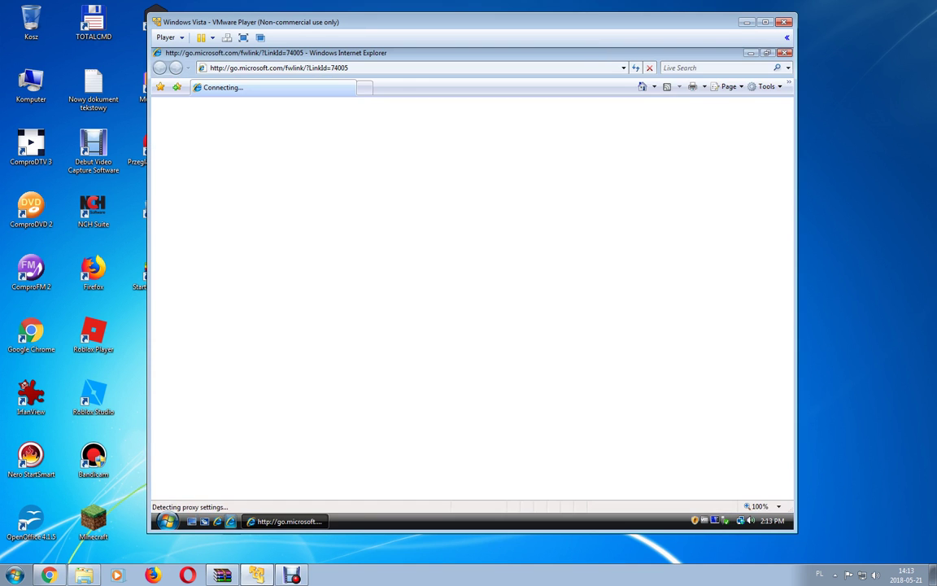